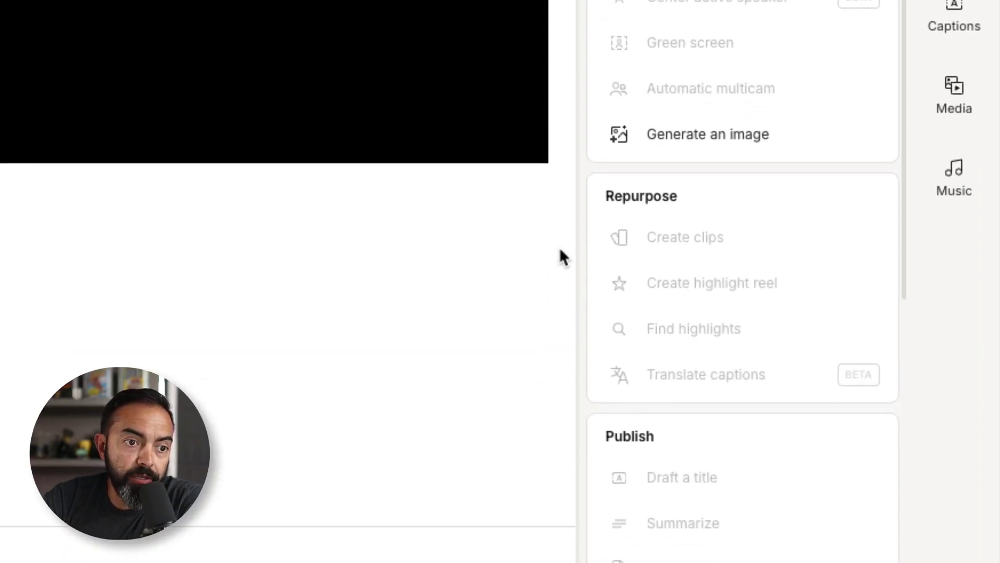
# Look through the Underlord AI tools and apply Studio Sound to enhance the recording's audio.
pyautogui.scroll(-7, 621, 333)
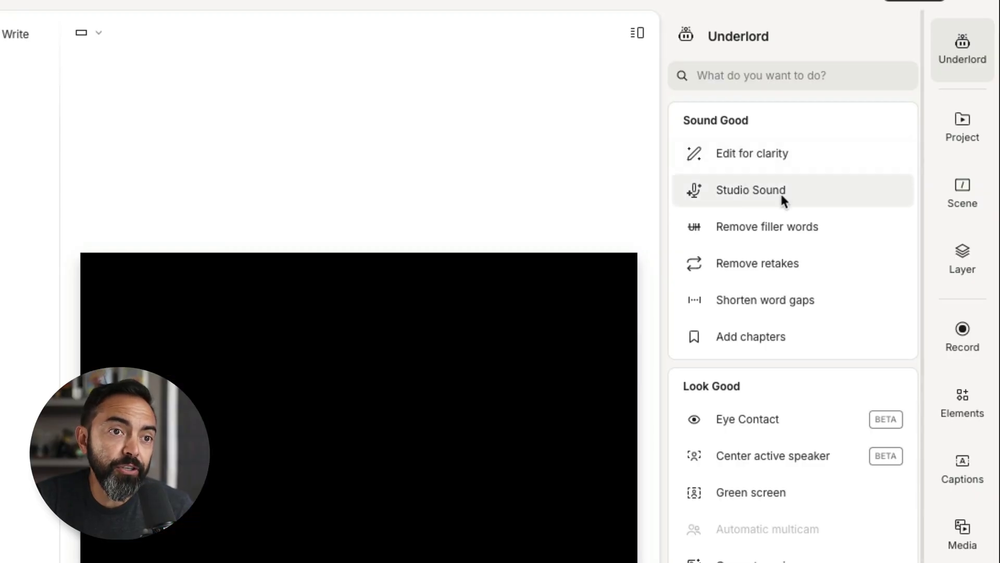
pyautogui.moveTo(780, 191)
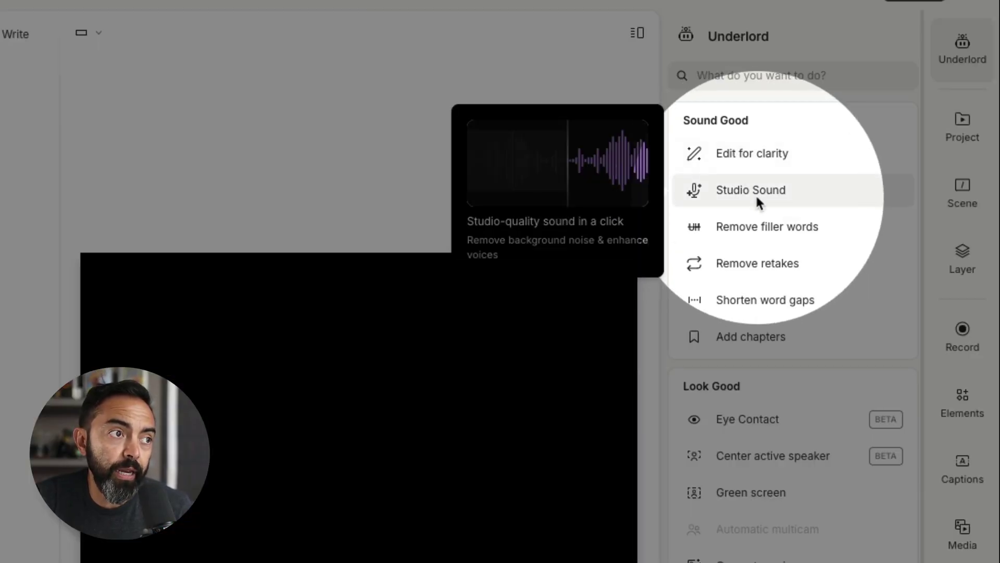
pyautogui.click(736, 192)
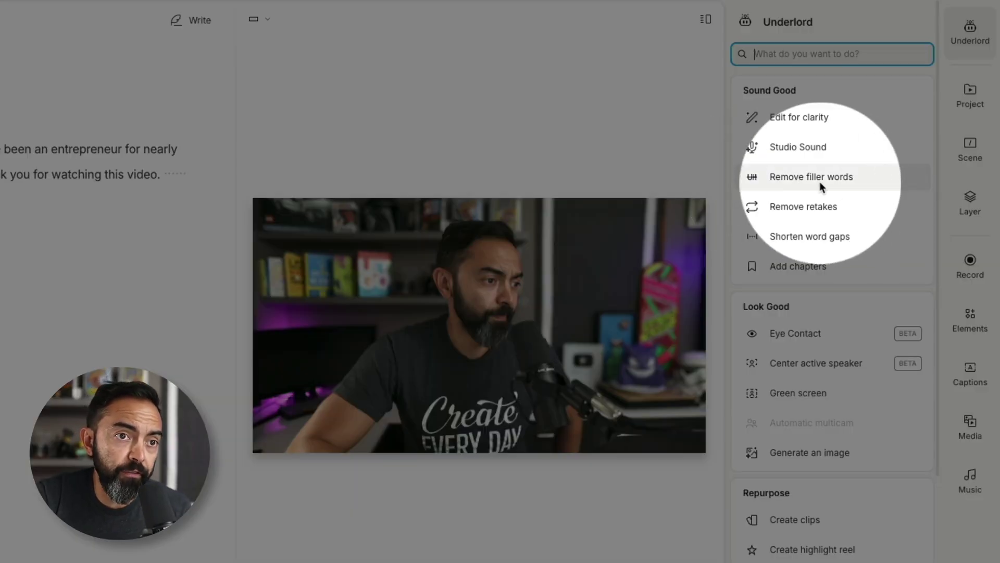
# Find all filler words in the transcript and delete every one of them.
pyautogui.click(821, 176)
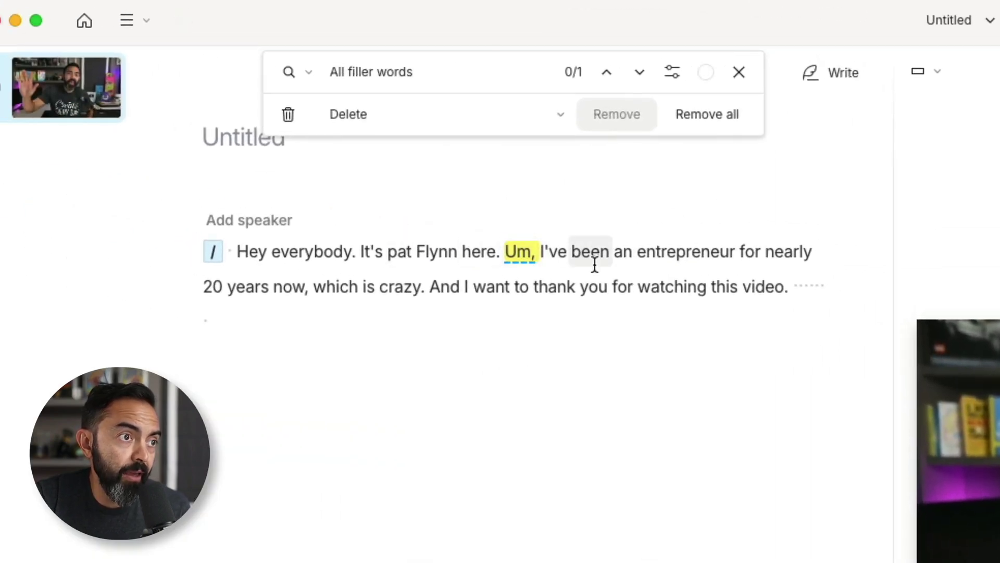
pyautogui.click(729, 122)
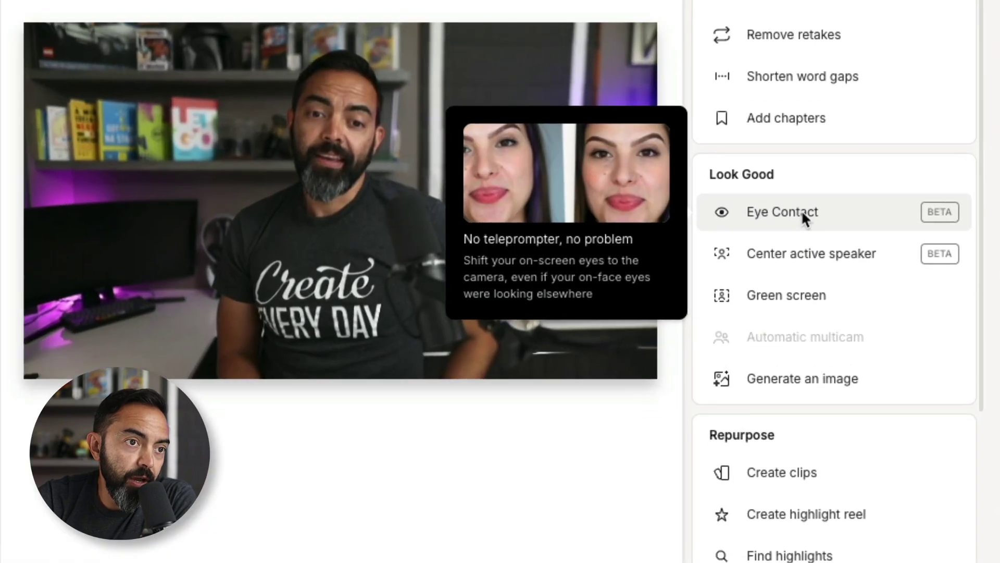
# Turn on the Eye Contact effect for the talking-head clip.
pyautogui.click(783, 300)
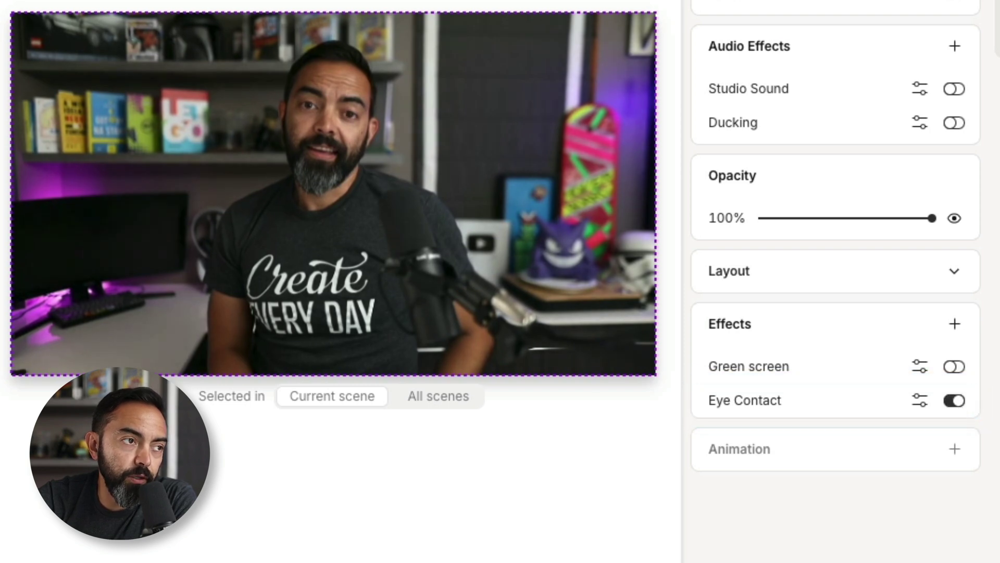
pyautogui.press('Escape')
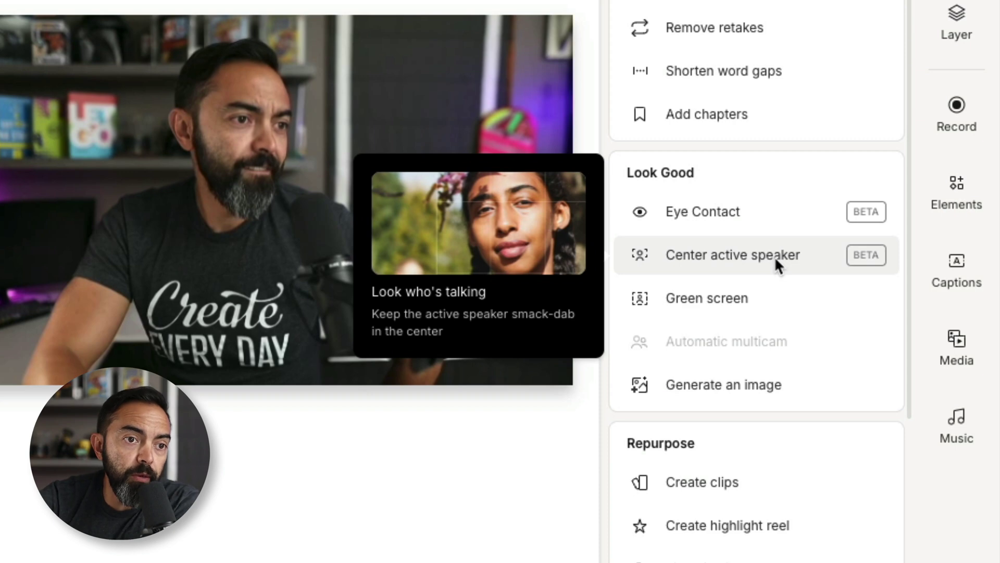
# Generate images from the prompt "a golden retriever riding a skateboard" and overlay the second result small in the video frame's upper-right area.
pyautogui.moveTo(718, 312)
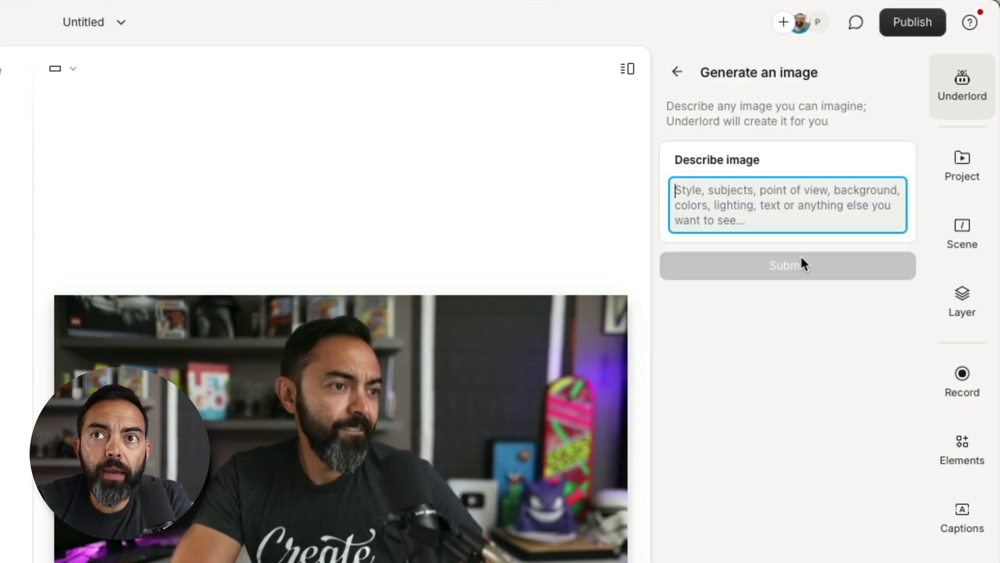
pyautogui.write('a golden retriever riding a skateboard')
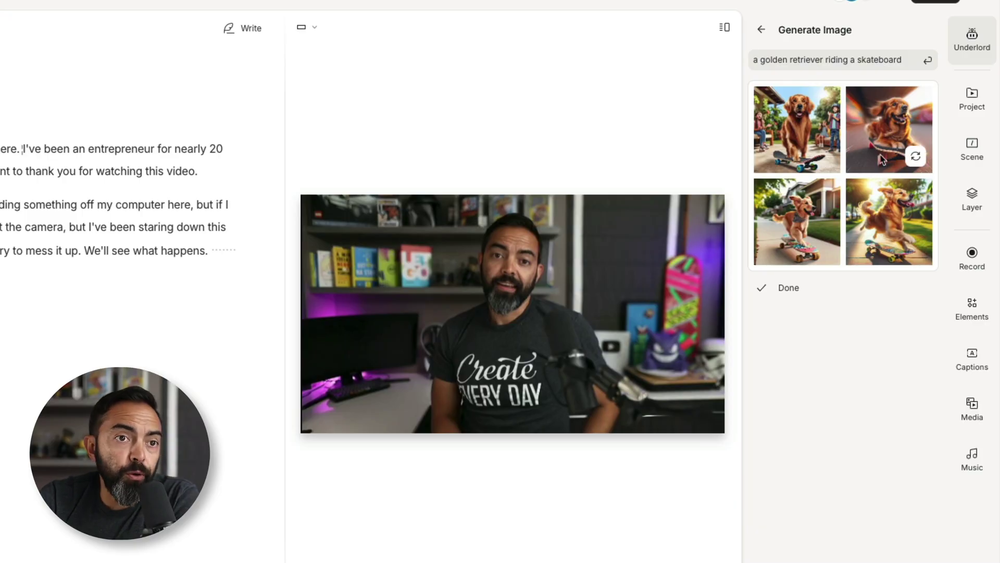
pyautogui.click(886, 134)
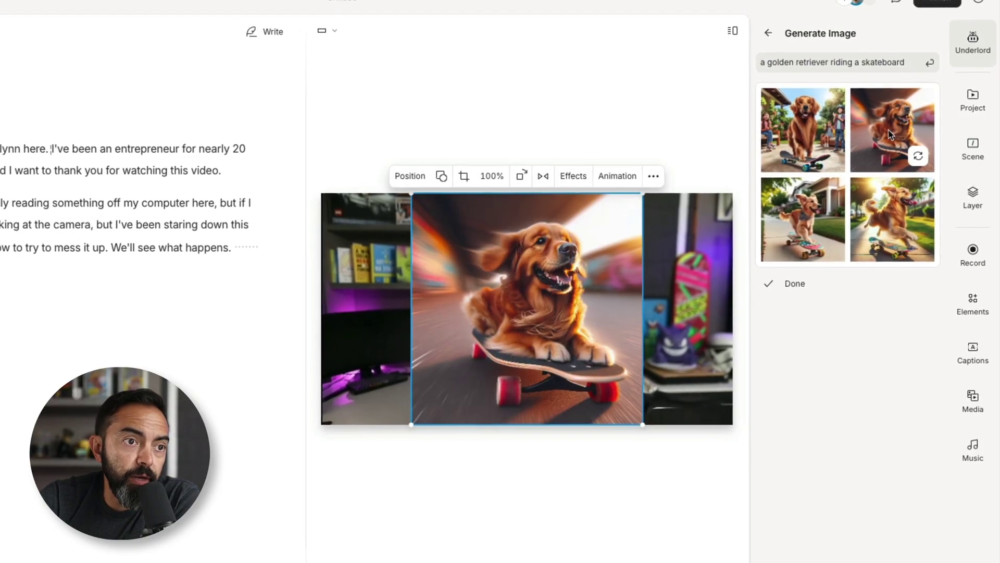
pyautogui.moveTo(412, 424); pyautogui.dragTo(697, 262)
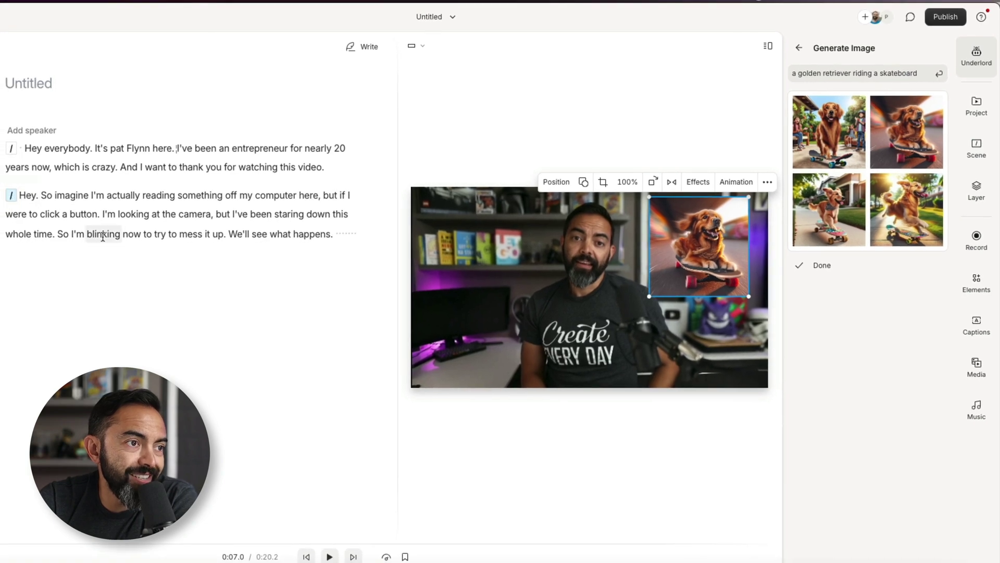
# Delete the dog image overlay and start a new scene before "I'm looking at the camera" in the script.
pyautogui.click(238, 167)
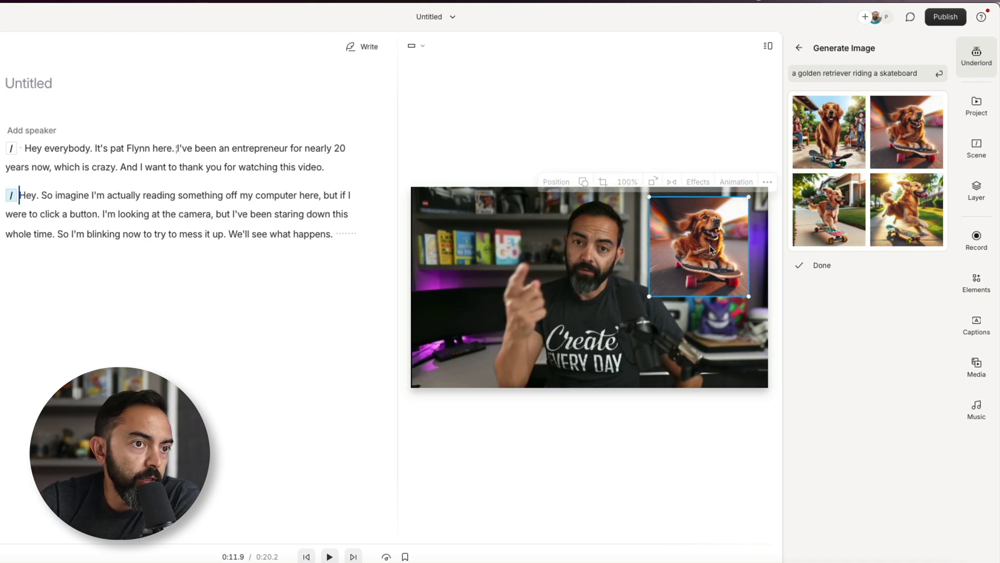
pyautogui.press('BackSpace')
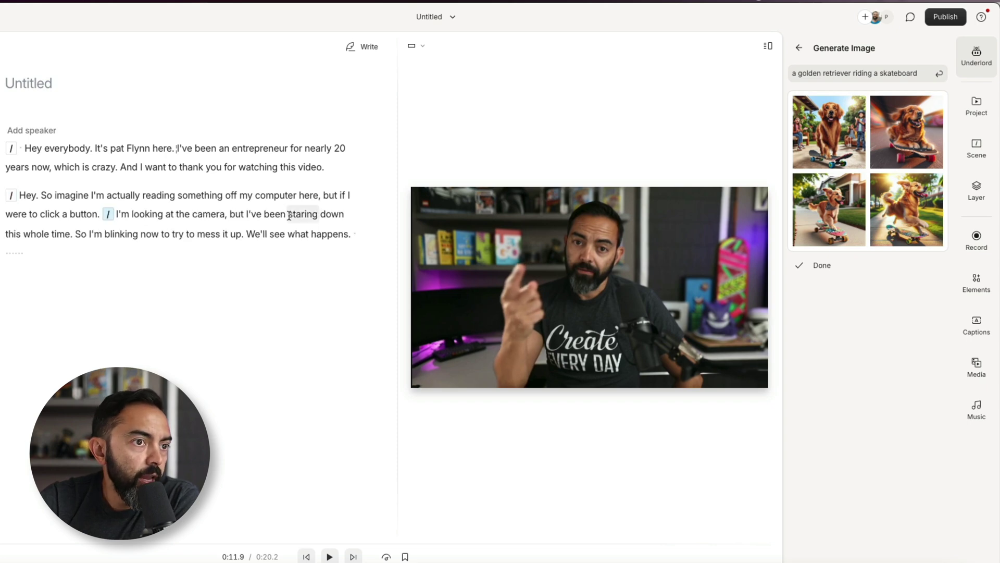
# Insert the second generated dog image into the new scene, shrink it to about half size and place it in the frame's upper-right area.
pyautogui.click(898, 116)
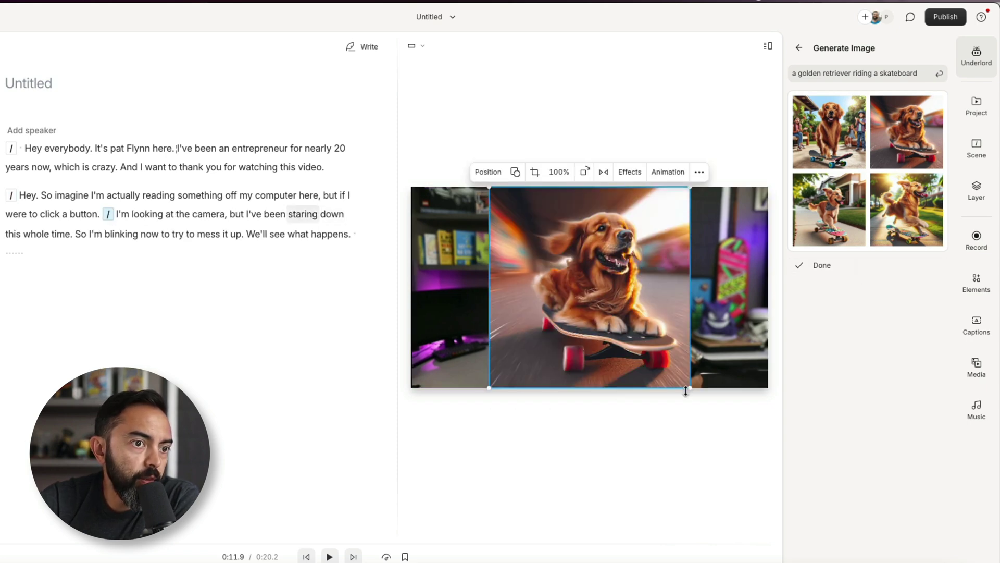
pyautogui.moveTo(691, 389); pyautogui.dragTo(589, 288)
pyautogui.moveTo(565, 229); pyautogui.dragTo(728, 245)
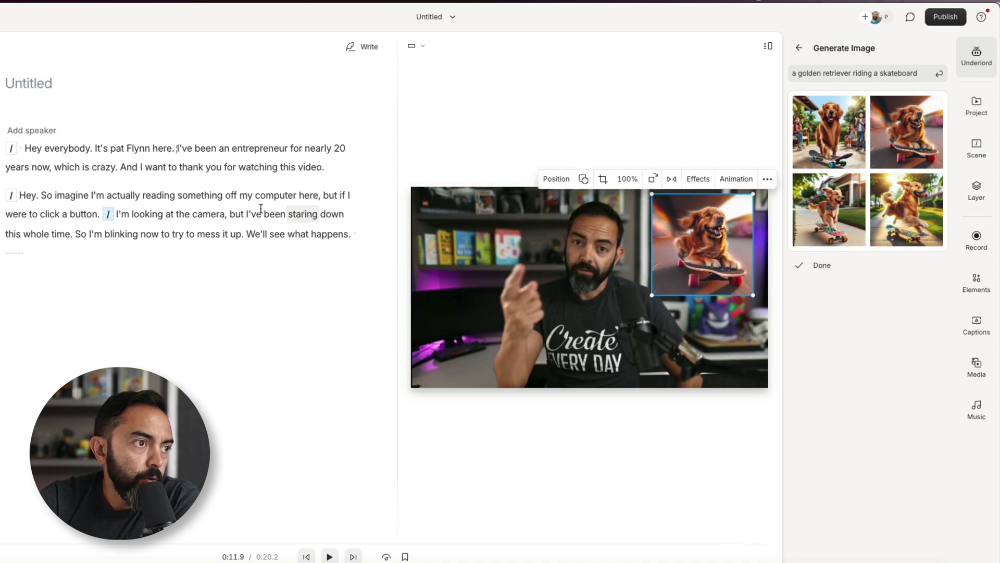
# Play the video from "Hey" in the second paragraph to check when the dog image appears.
pyautogui.click(23, 193)
pyautogui.press('space')
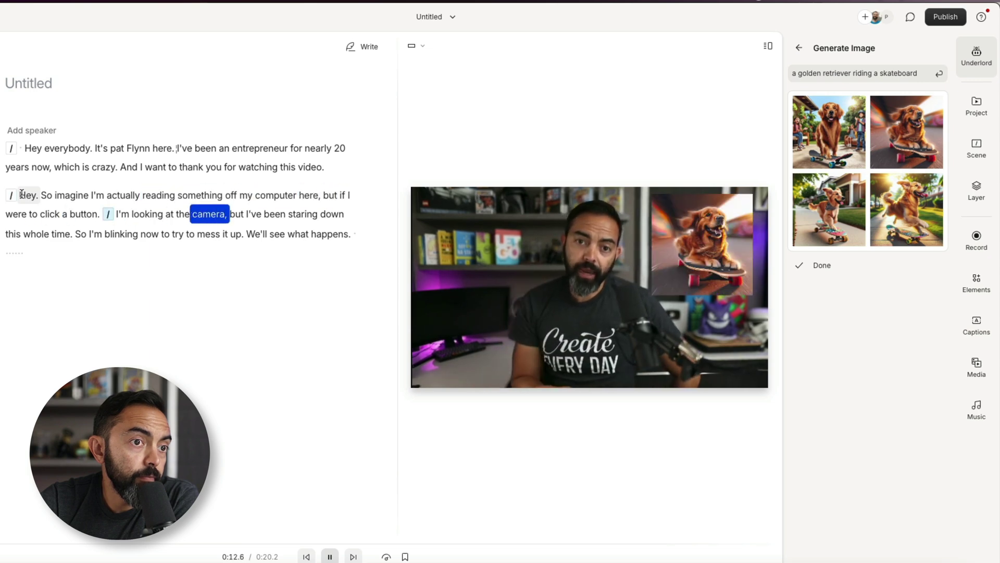
pyautogui.press('space')
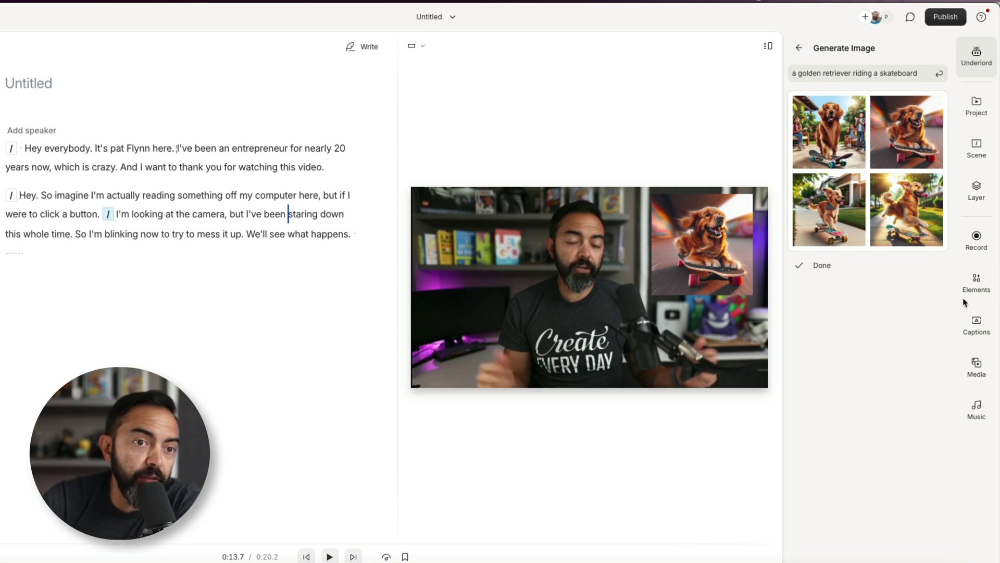
# Search the media library for "microphone" and insert the stock video of the woman in a yellow sweater over the current scene.
pyautogui.click(976, 375)
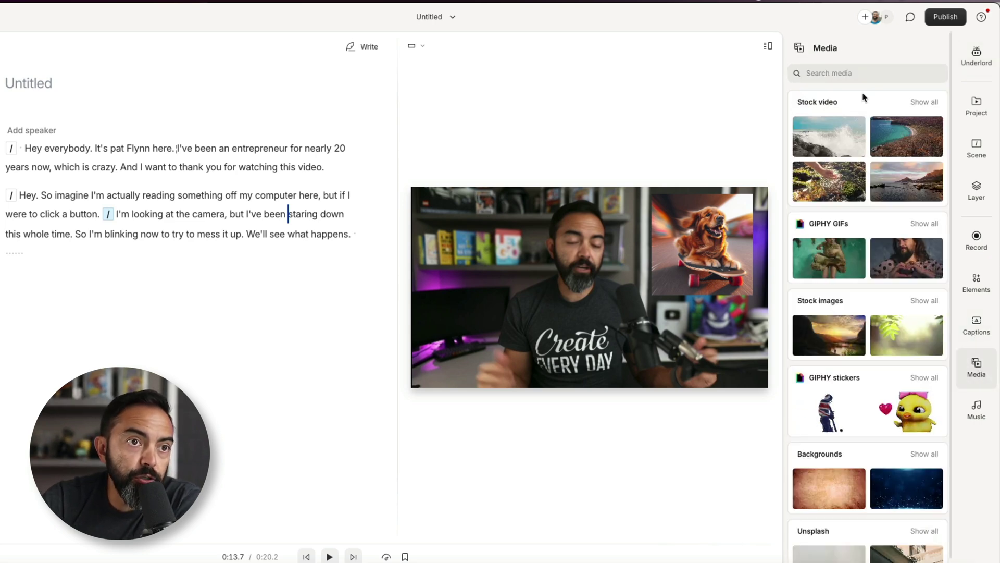
pyautogui.scroll(-1, 884, 397)
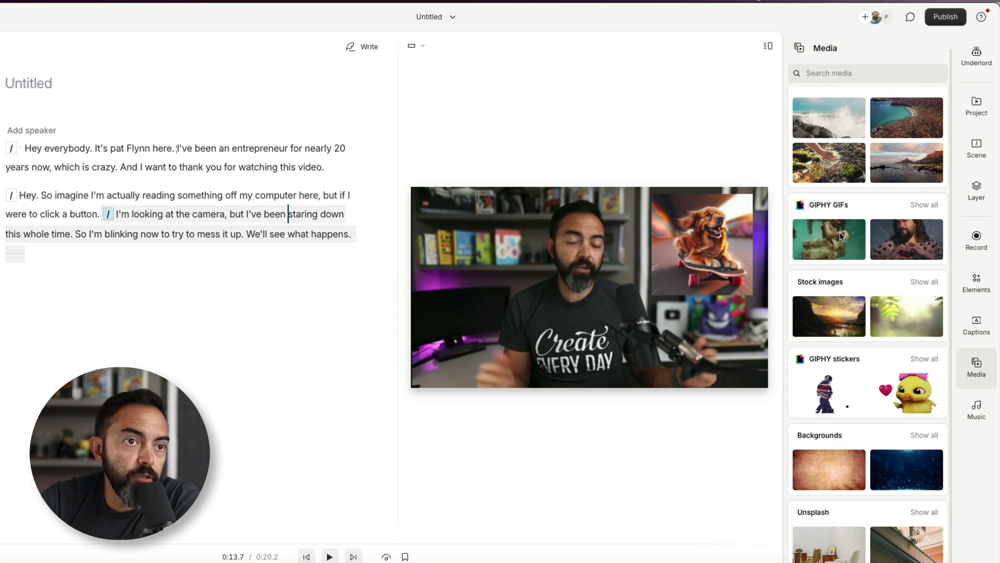
pyautogui.scroll(1, 860, 209)
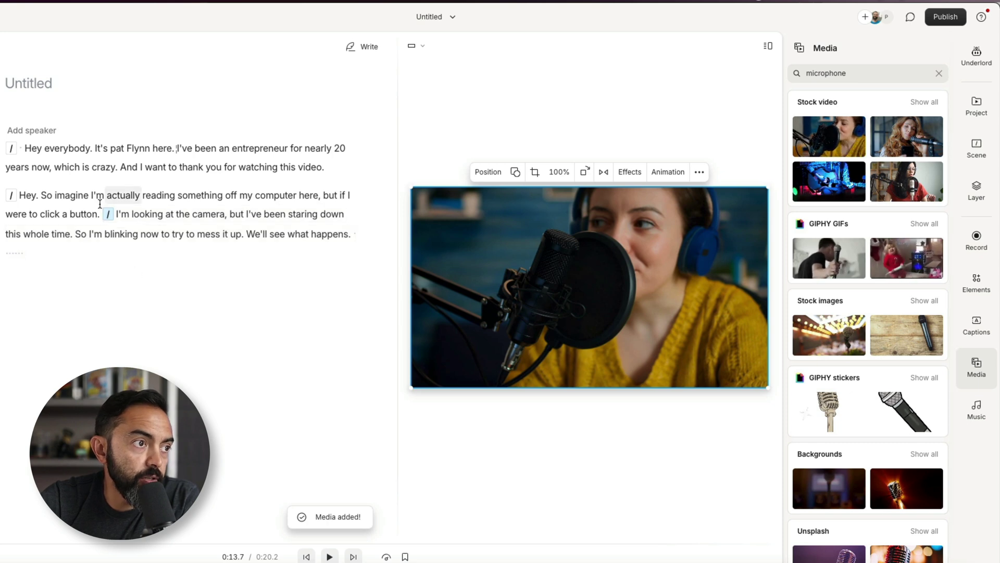
# Play the video from just before "a button" to check the cut to the microphone footage.
pyautogui.click(61, 213)
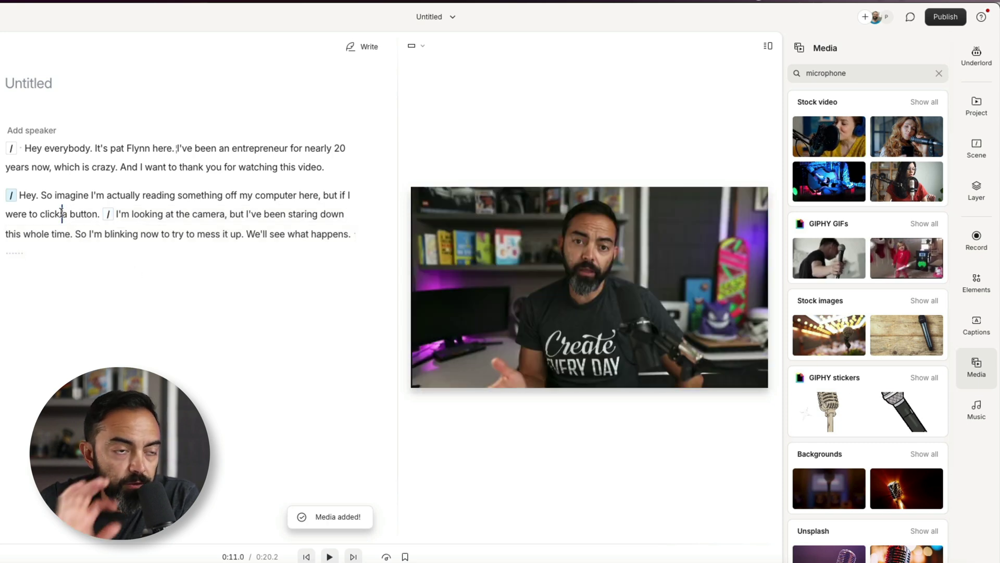
pyautogui.press('space')
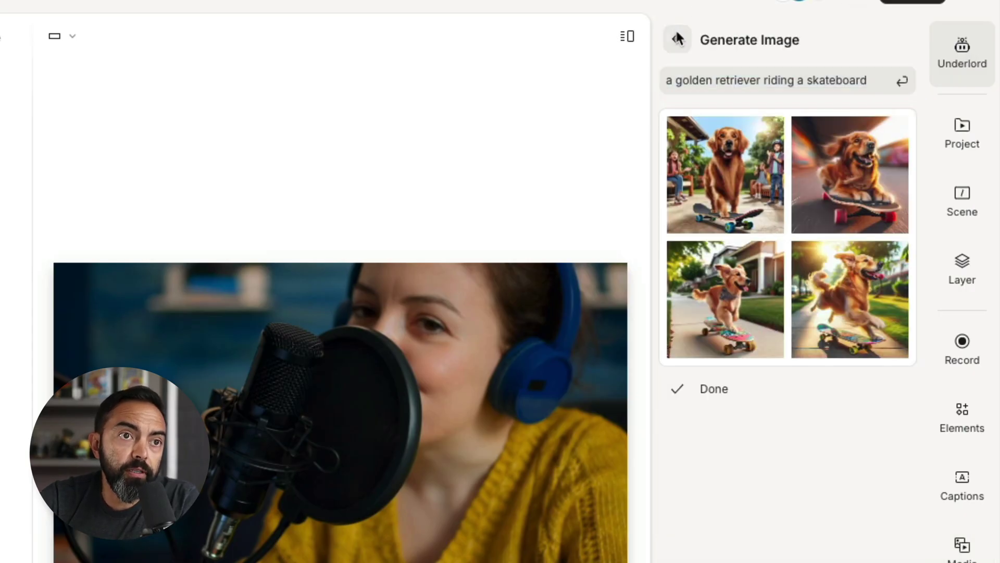
# Review the Underlord repurposing tools and open Create clips for the two-person interview.
pyautogui.click(677, 39)
pyautogui.click(678, 39)
pyautogui.scroll(-6, 811, 373)
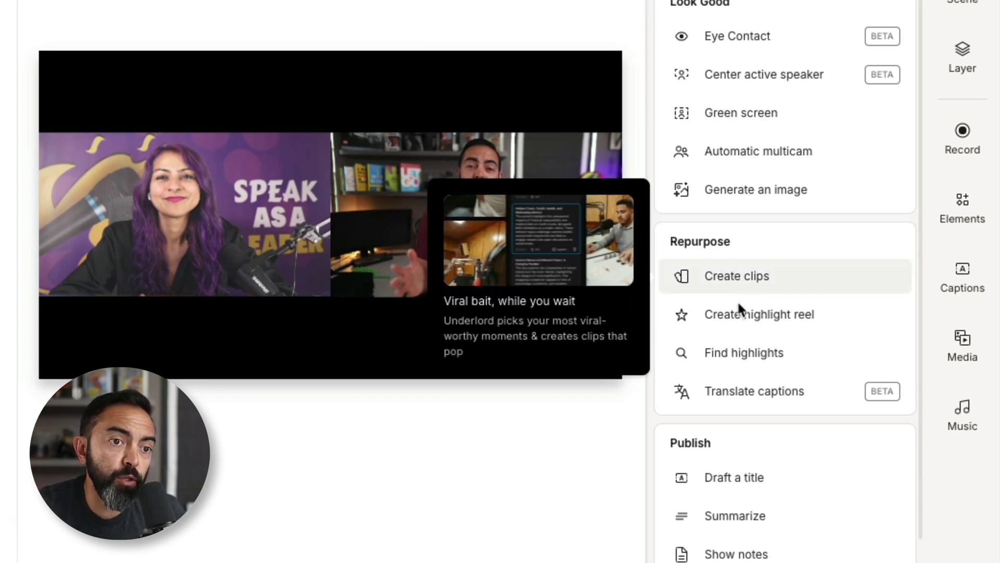
pyautogui.moveTo(758, 323)
pyautogui.moveTo(773, 394)
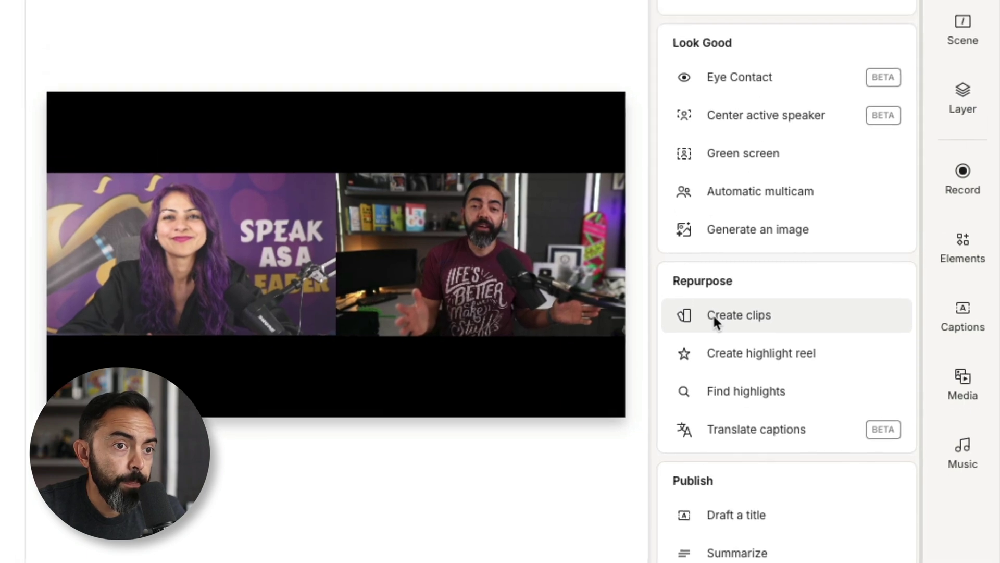
pyautogui.moveTo(711, 276)
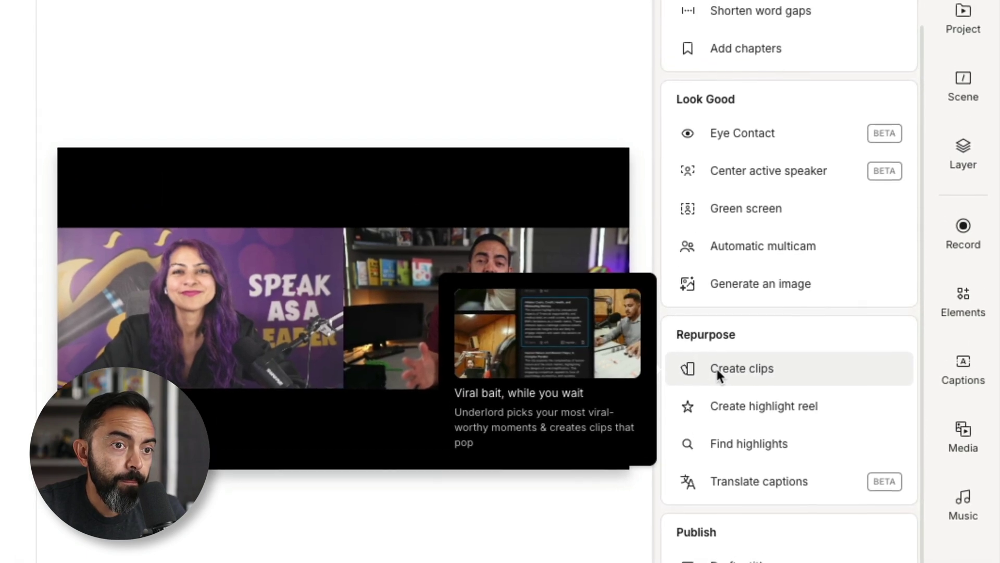
pyautogui.click(718, 371)
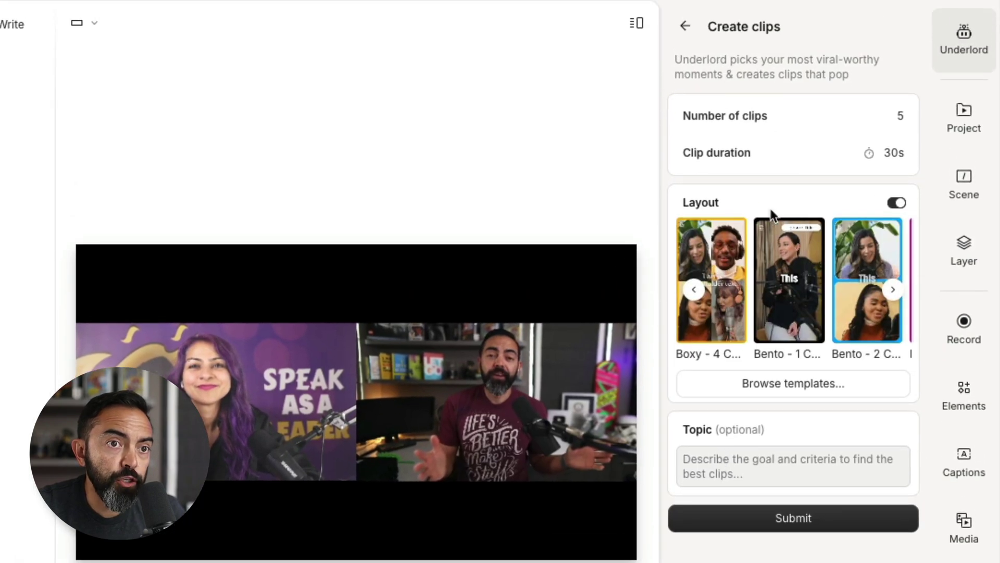
# Browse the clip layouts and generate 5 clips of 30 seconds with the "Minimal - 2" layout.
pyautogui.click(774, 383)
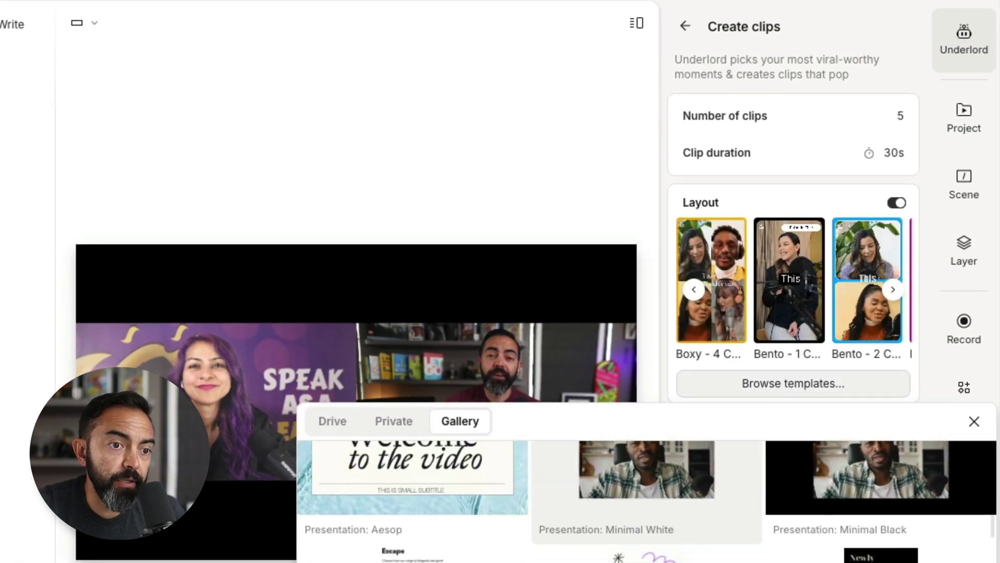
pyautogui.click(859, 213)
pyautogui.hscroll(10, 769, 323)
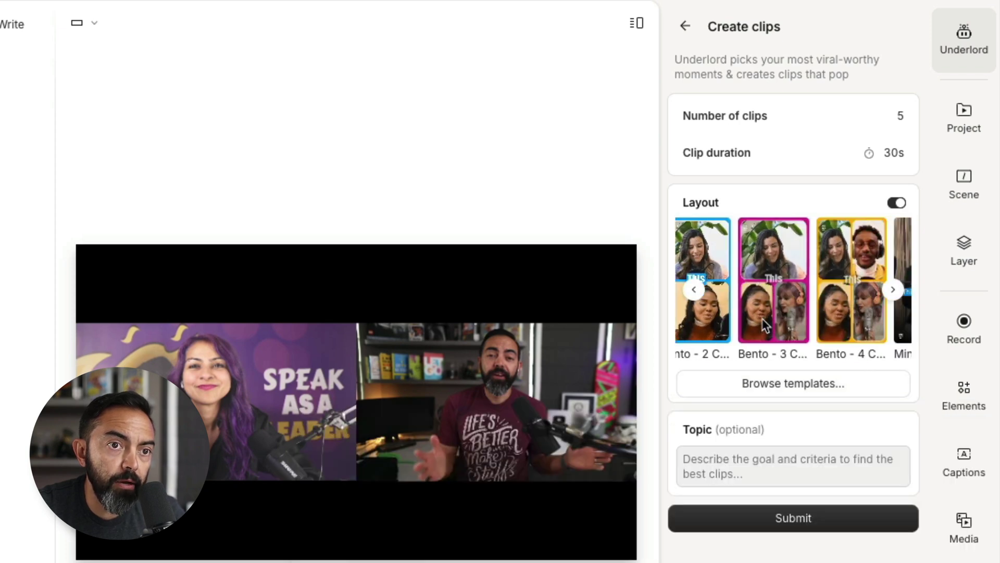
pyautogui.hscroll(-5, 766, 326)
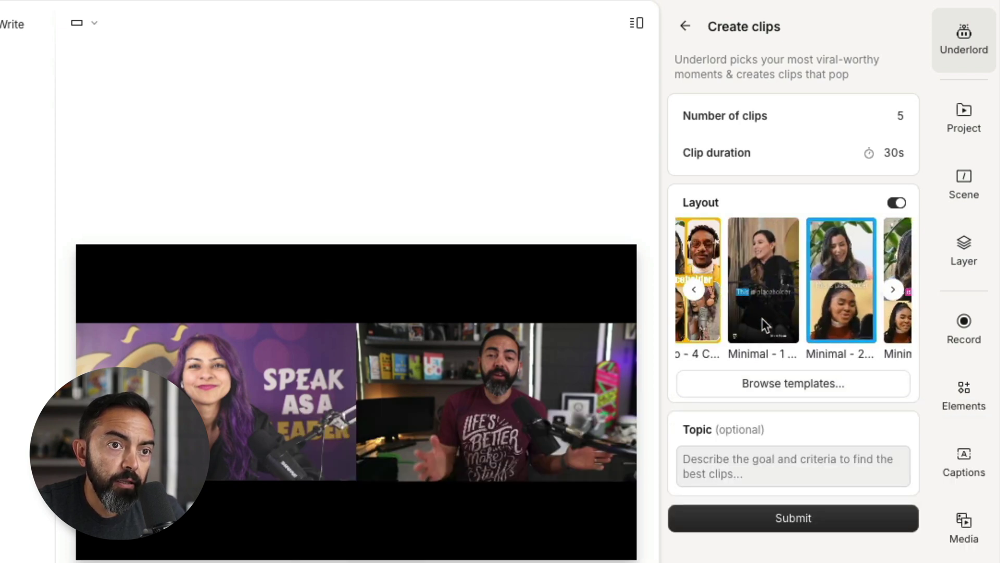
pyautogui.hscroll(2, 765, 325)
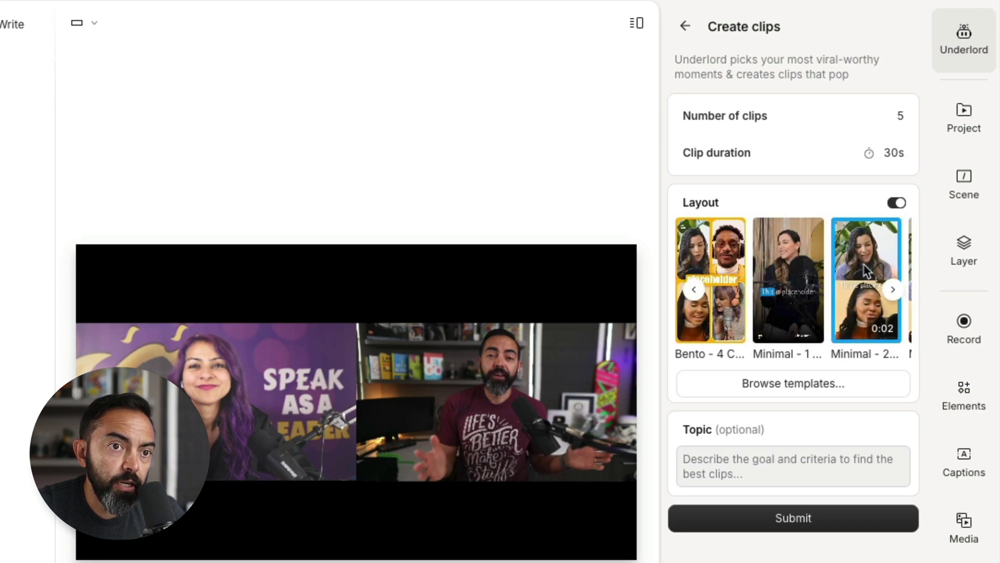
pyautogui.click(793, 517)
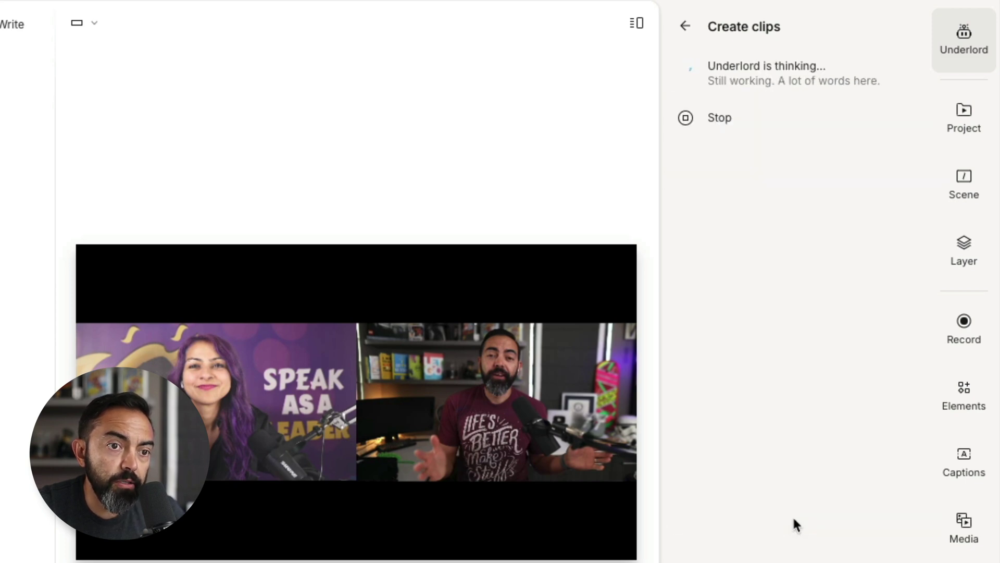
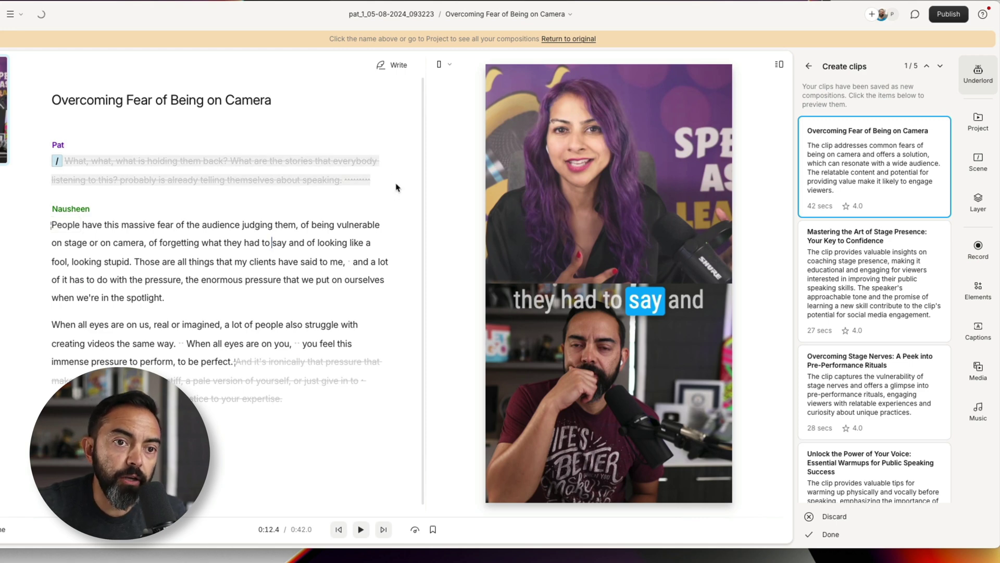
# Look through the available caption styles for the first clip and return to the list of created clips.
pyautogui.click(970, 329)
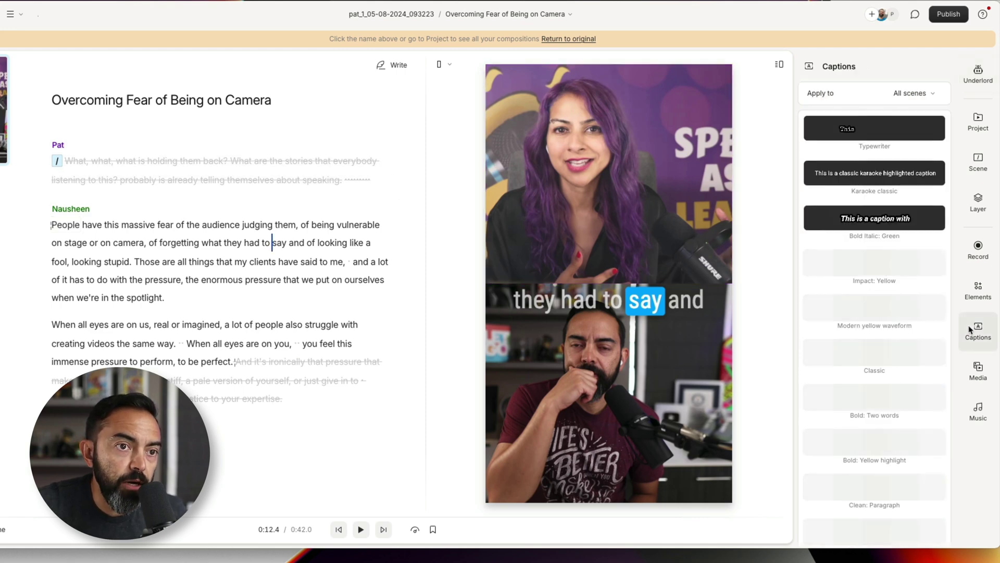
pyautogui.scroll(-5, 862, 191)
pyautogui.scroll(6, 834, 146)
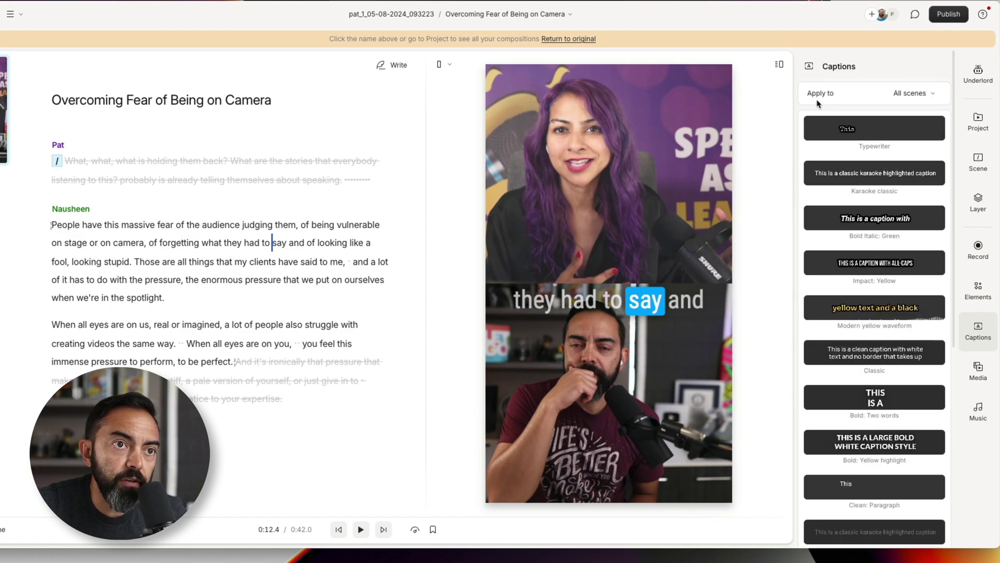
pyautogui.click(973, 73)
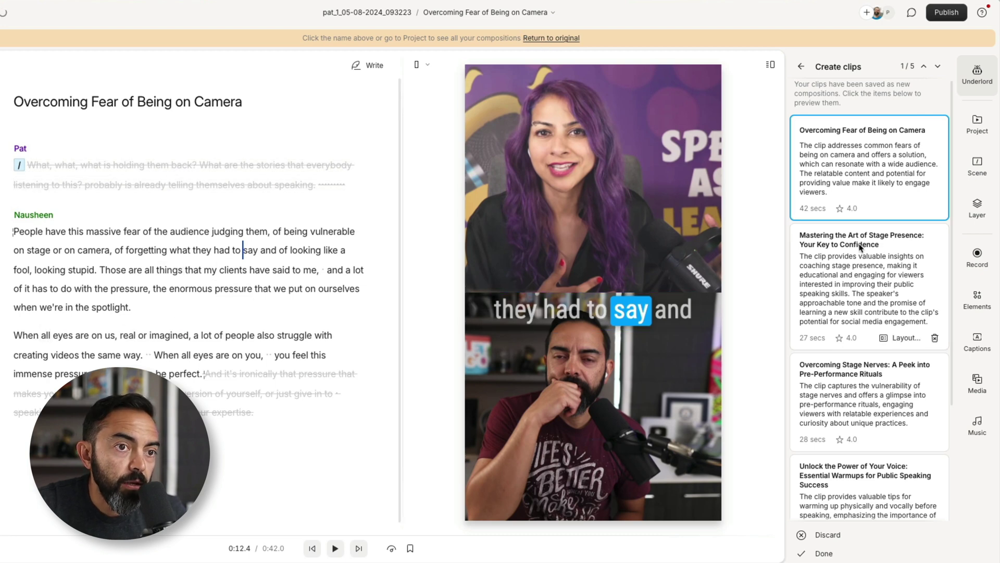
# Preview the clip "Mastering the Art of Stage Presence: Your Key to Confidence" and move its captions slightly higher, just above the split between the speakers.
pyautogui.click(872, 283)
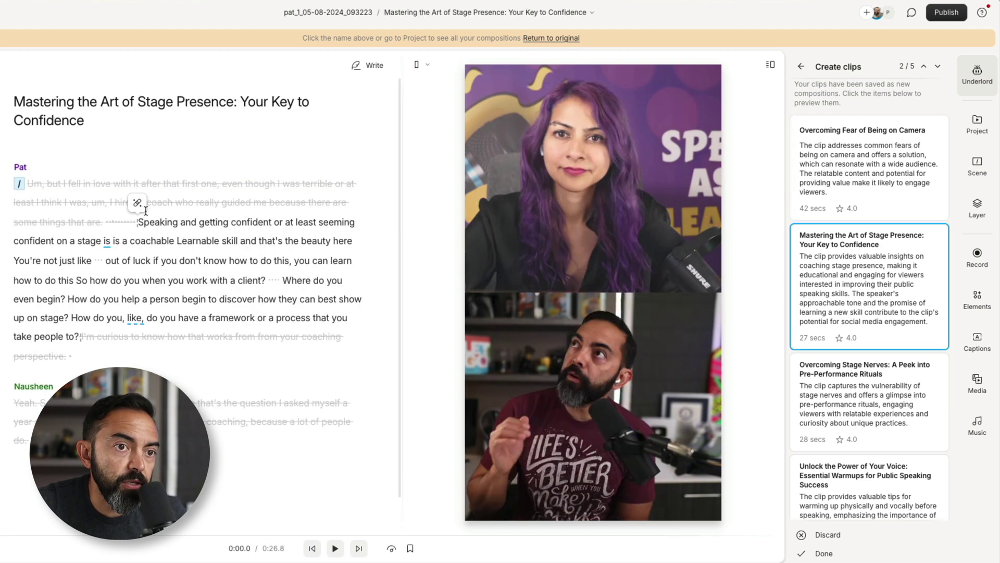
pyautogui.press('space')
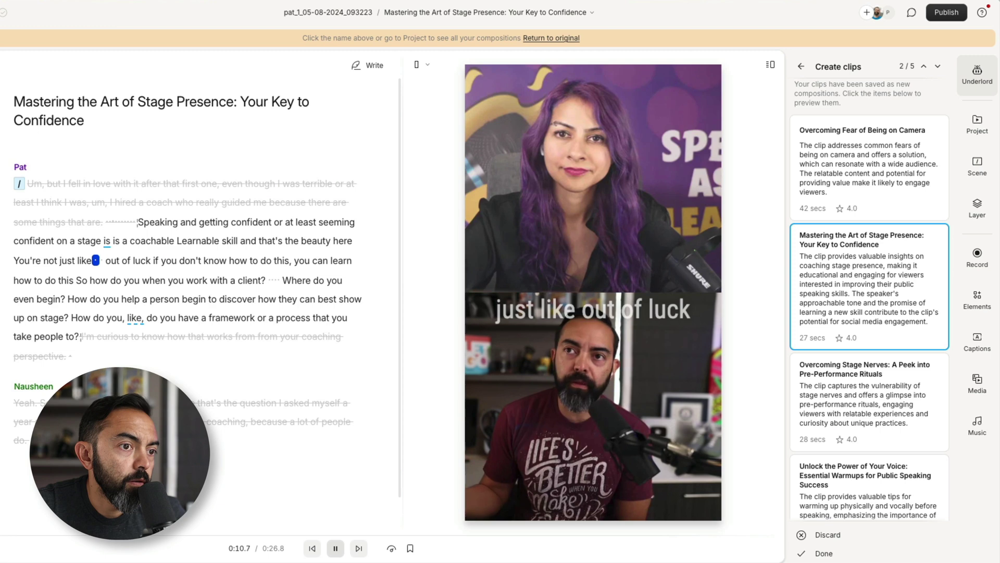
pyautogui.click(605, 313)
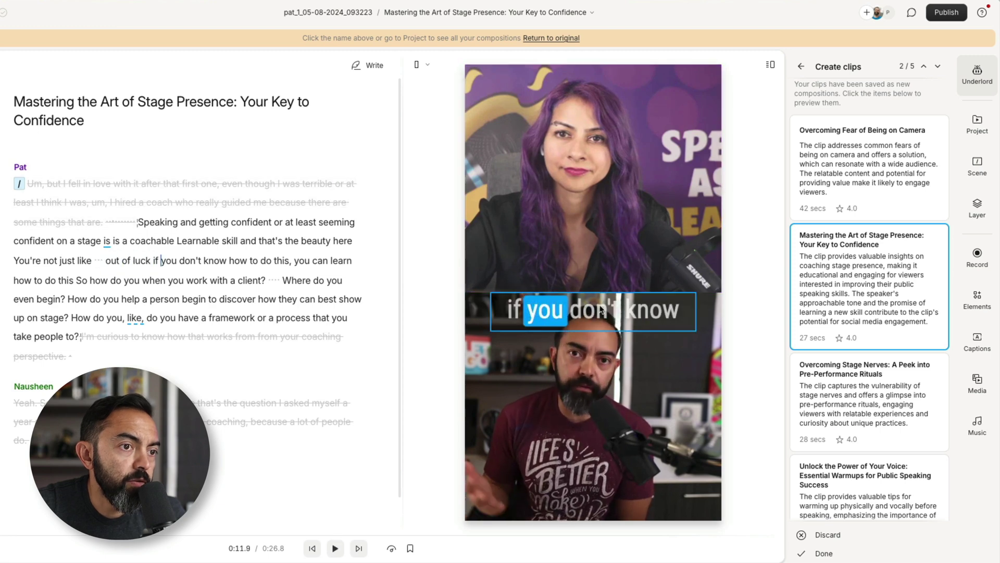
pyautogui.moveTo(604, 313); pyautogui.dragTo(607, 299)
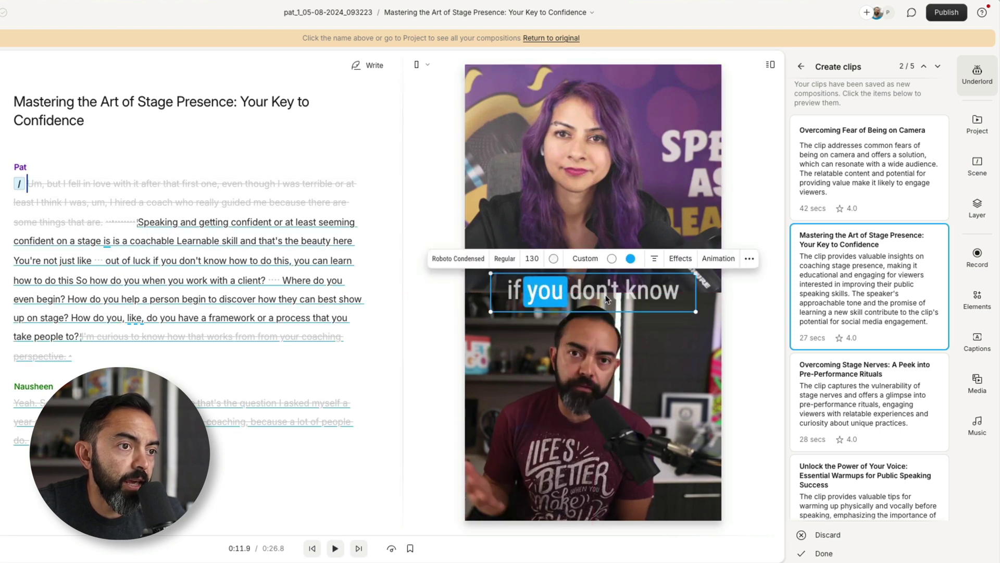
pyautogui.press('space')
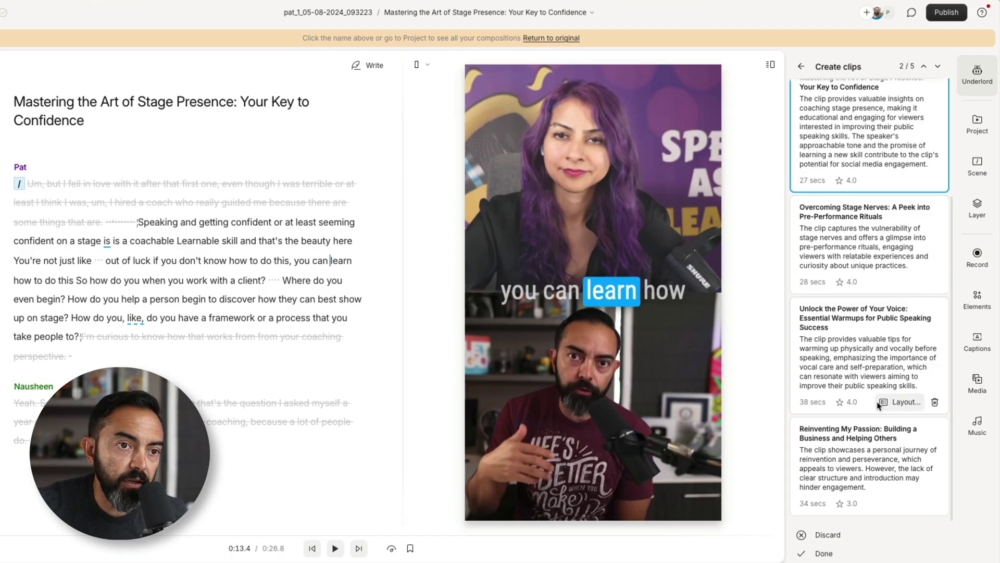
pyautogui.scroll(3, 879, 406)
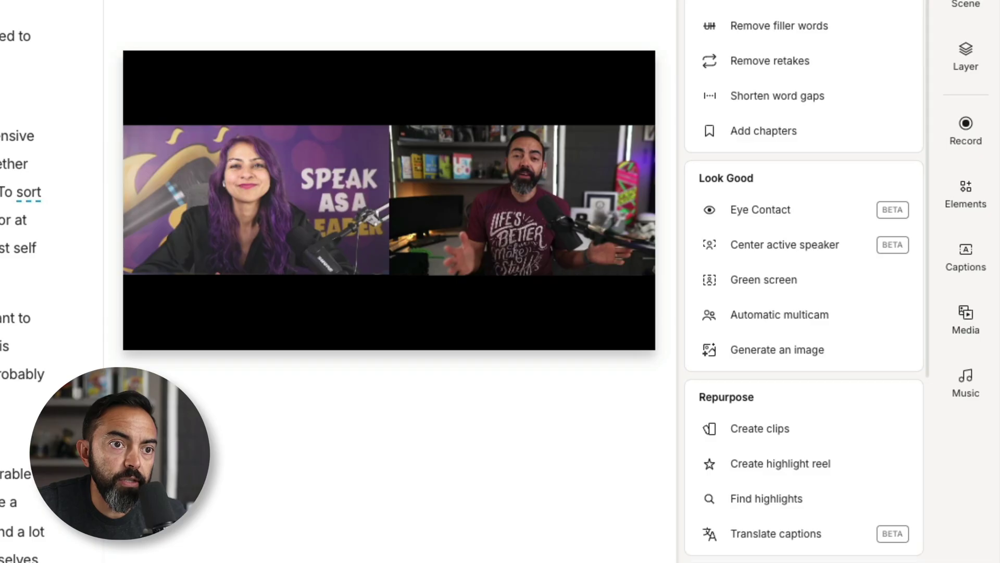
# Browse the layouts under Create highlight reel and generate a vertical highlight reel of the interview.
pyautogui.scroll(-3, 787, 271)
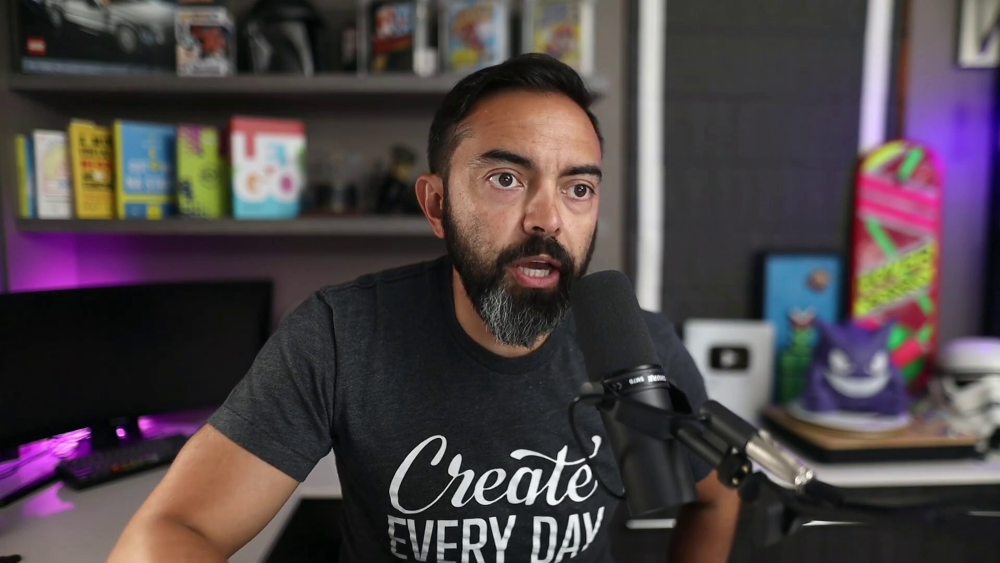
pyautogui.click(810, 331)
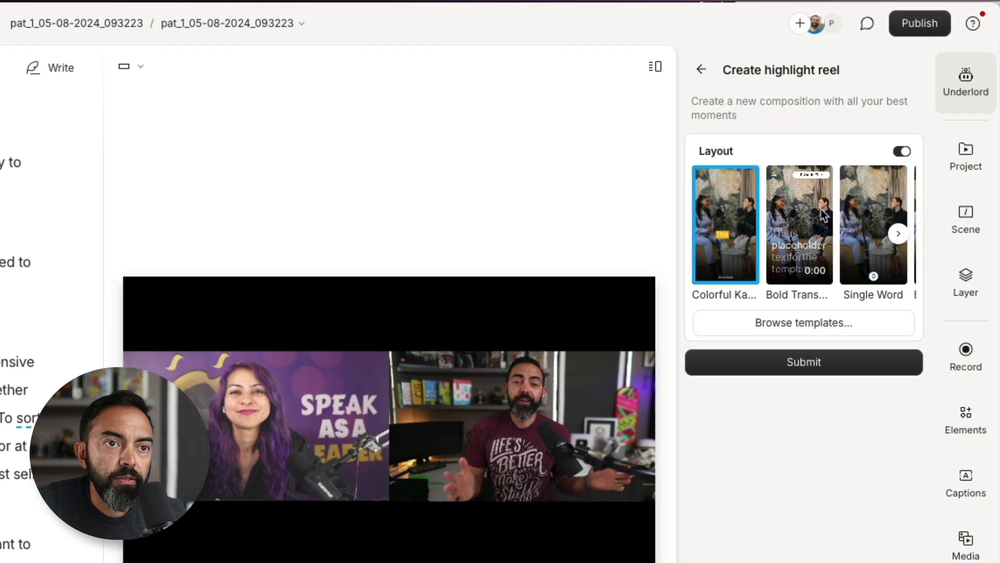
pyautogui.hscroll(10, 822, 215)
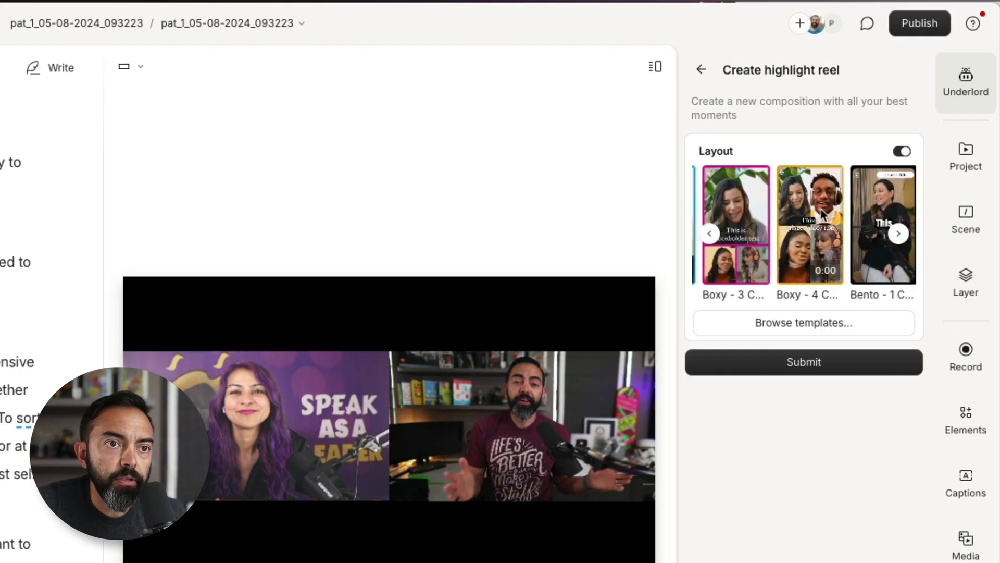
pyautogui.hscroll(6, 822, 214)
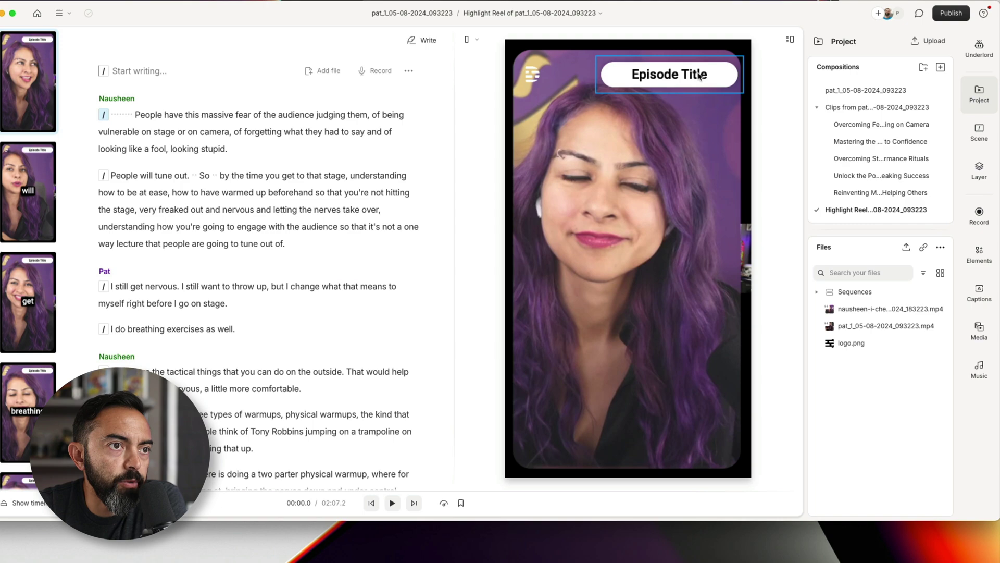
# Replace the "Episode Title" placeholder in the highlight reel with "Speaking Confidently".
pyautogui.click(692, 77)
pyautogui.click(692, 78)
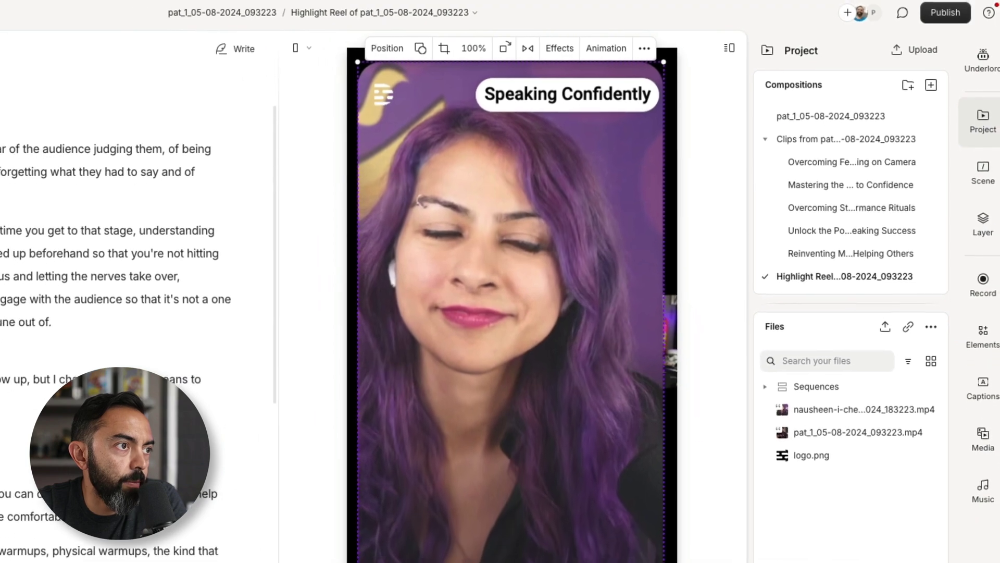
pyautogui.scroll(2, 112, 186)
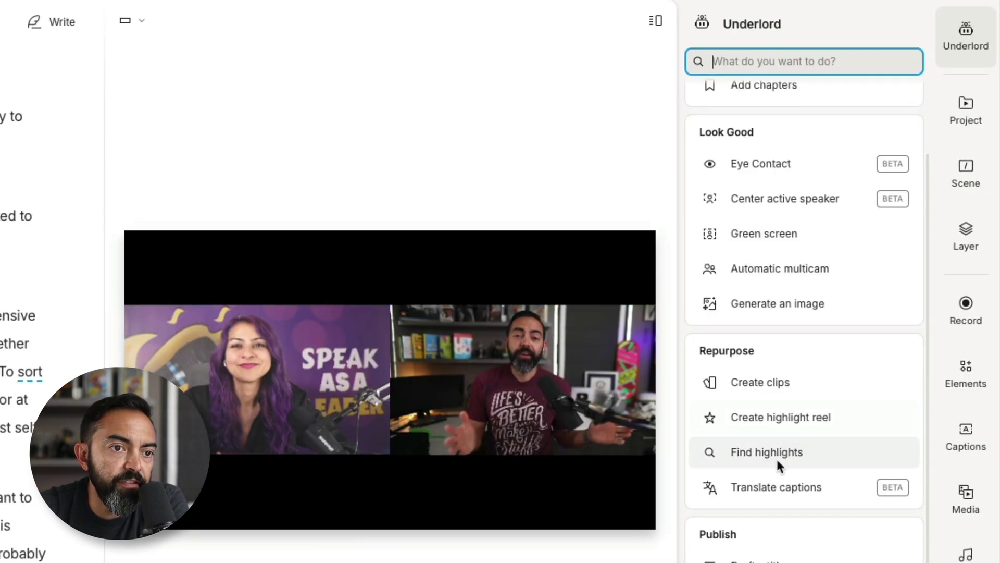
# Find 5 highlights in the original interview, using a topic prompt that begins "anything specific about feel".
pyautogui.click(778, 461)
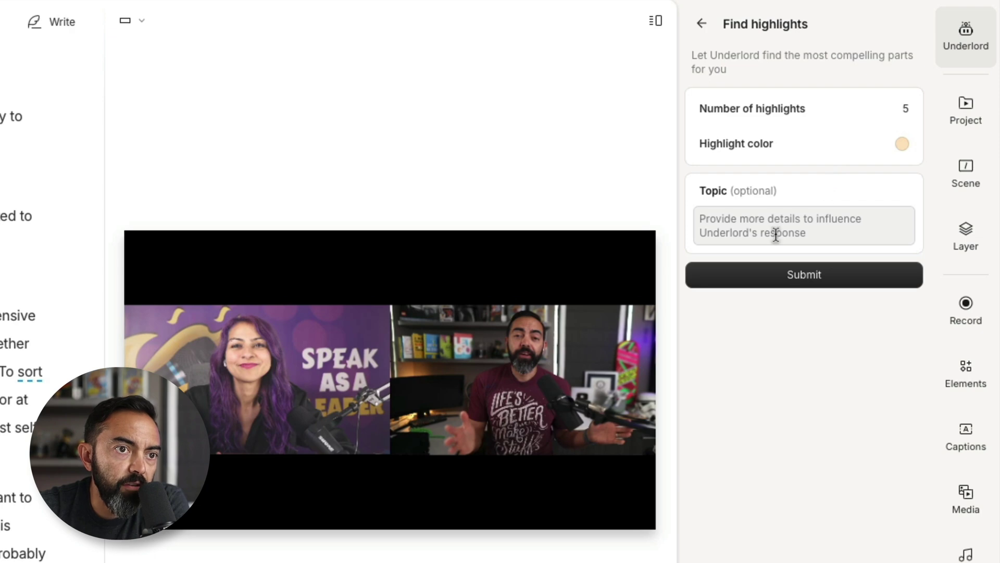
pyautogui.write('anything specific about feel')
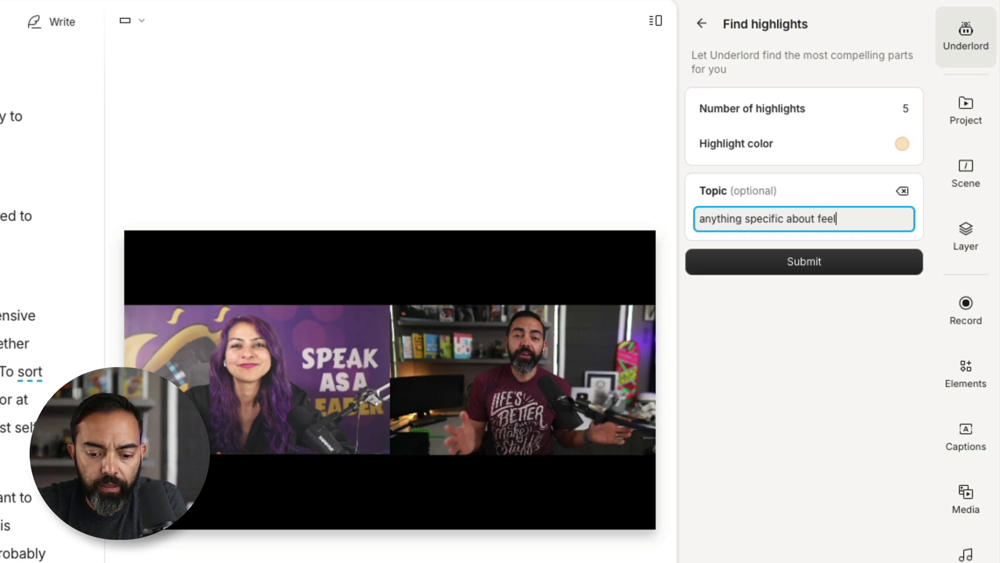
pyautogui.write('on st')
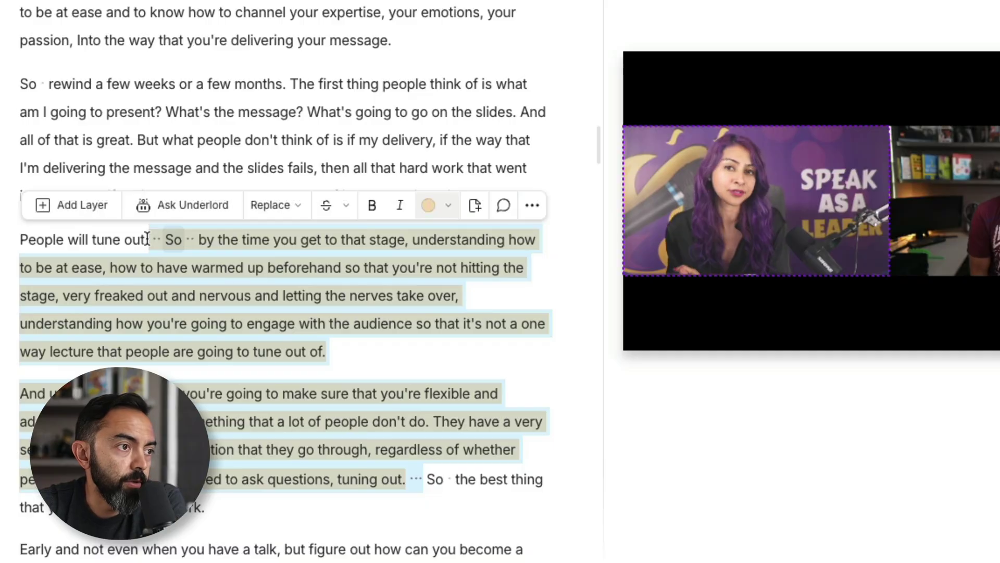
# Play the first highlight from "So by the time you get to that stage" and open the second highlight in the transcript.
pyautogui.click(148, 239)
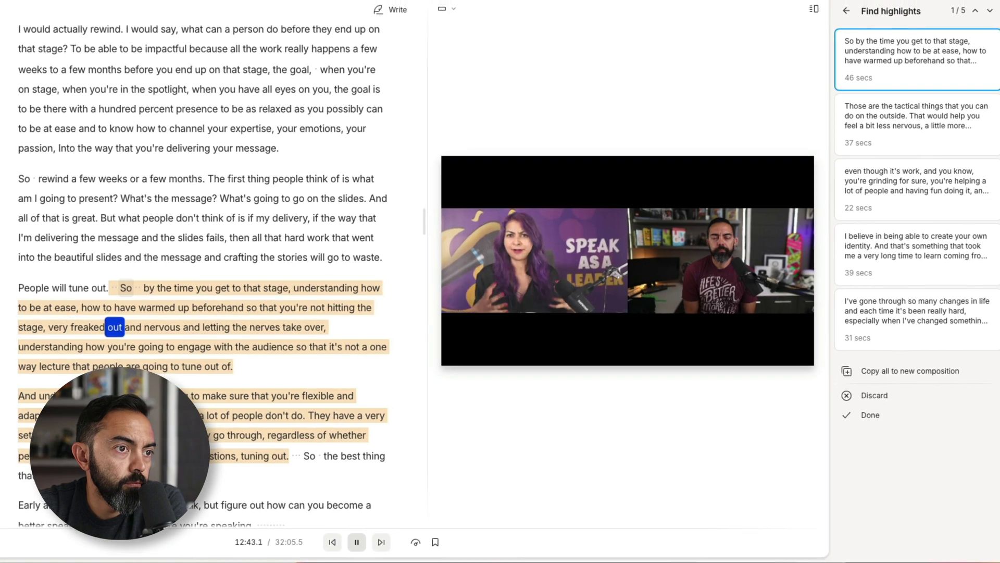
pyautogui.press('space')
pyautogui.scroll(-3, 151, 287)
pyautogui.click(862, 113)
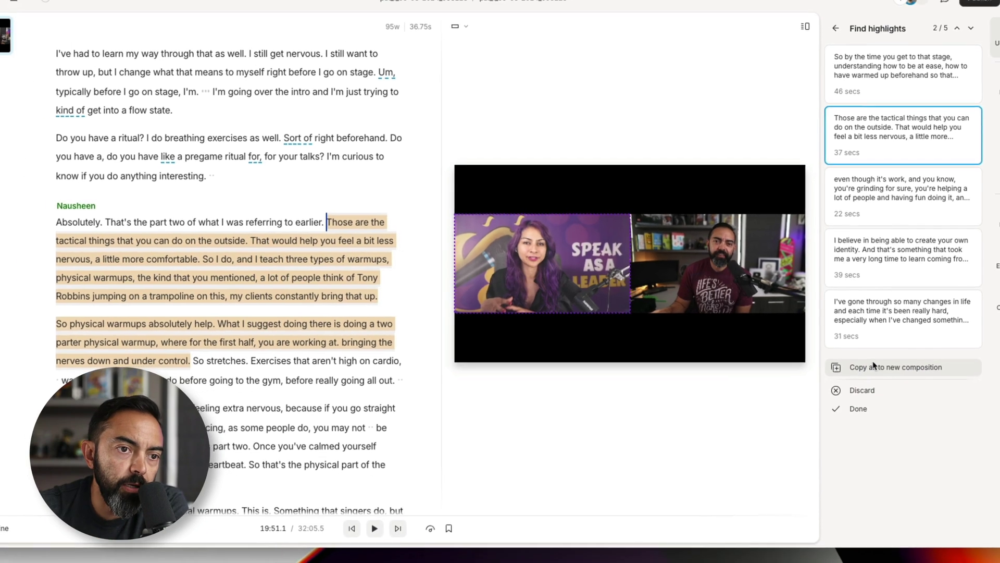
# Copy all highlights to a new composition, open it and review its transcript.
pyautogui.click(869, 366)
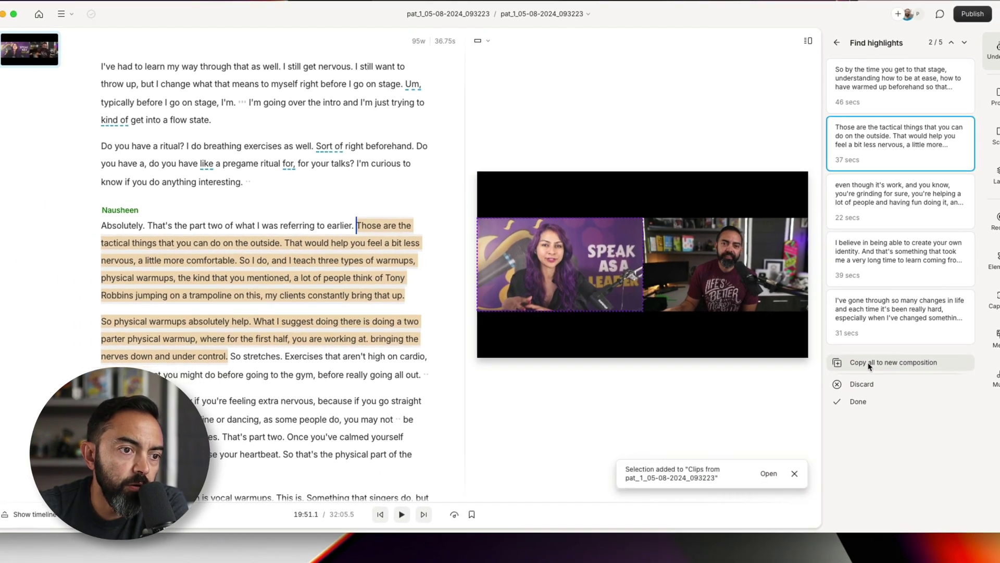
pyautogui.click(769, 474)
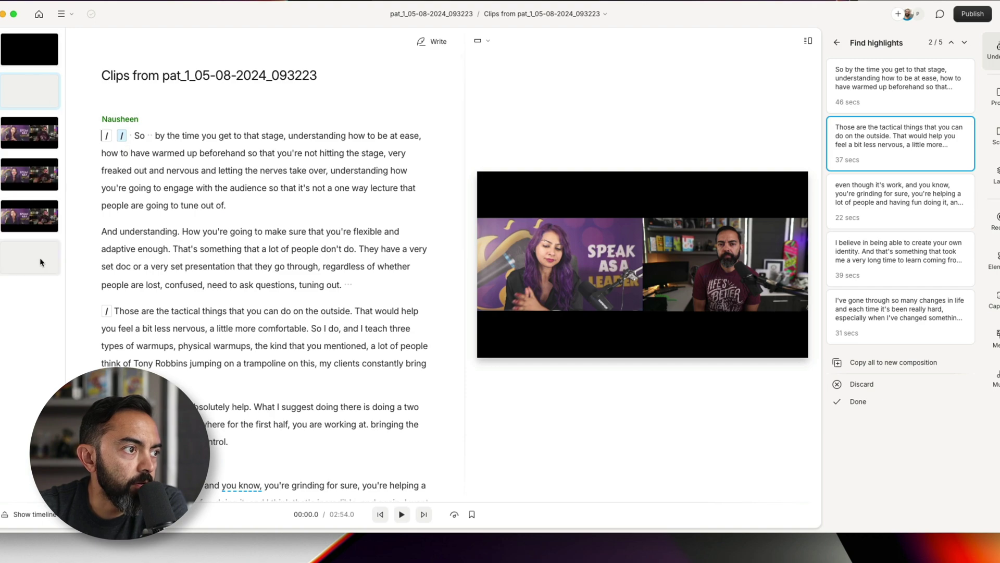
pyautogui.scroll(-3, 126, 140)
pyautogui.scroll(-7, 126, 139)
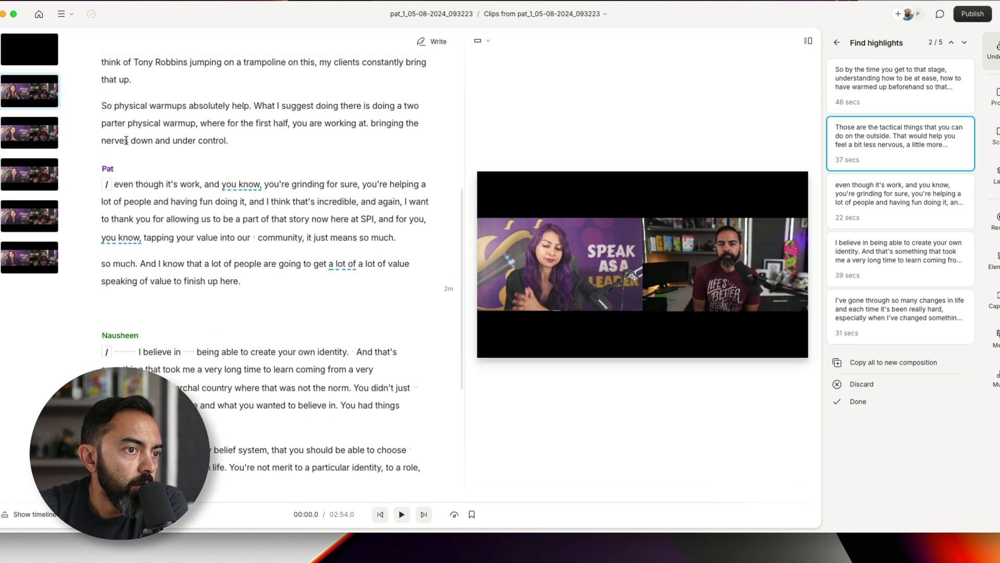
pyautogui.scroll(10, 126, 140)
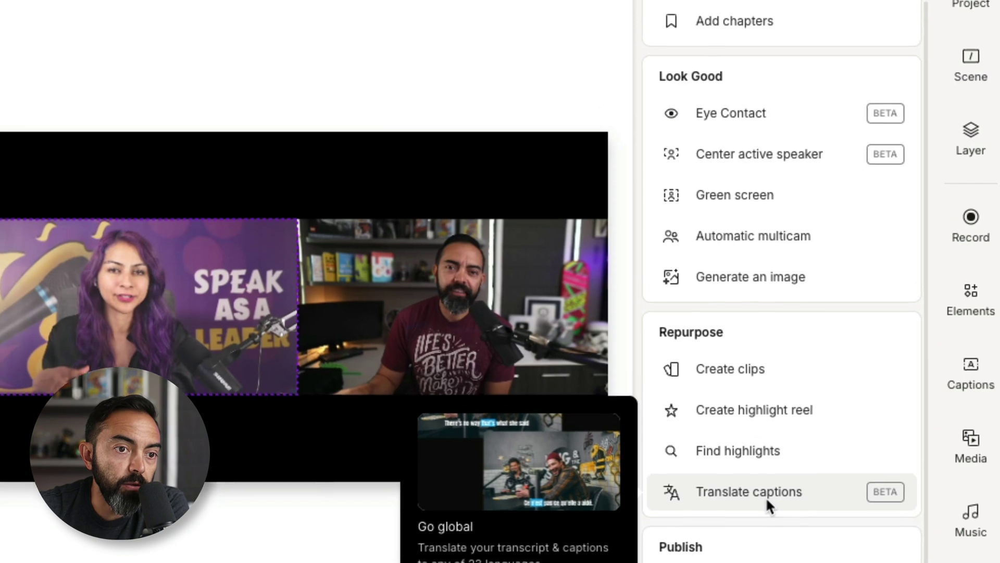
# Look through the available translation languages and request a Spanish translation of the interview's captions.
pyautogui.click(772, 315)
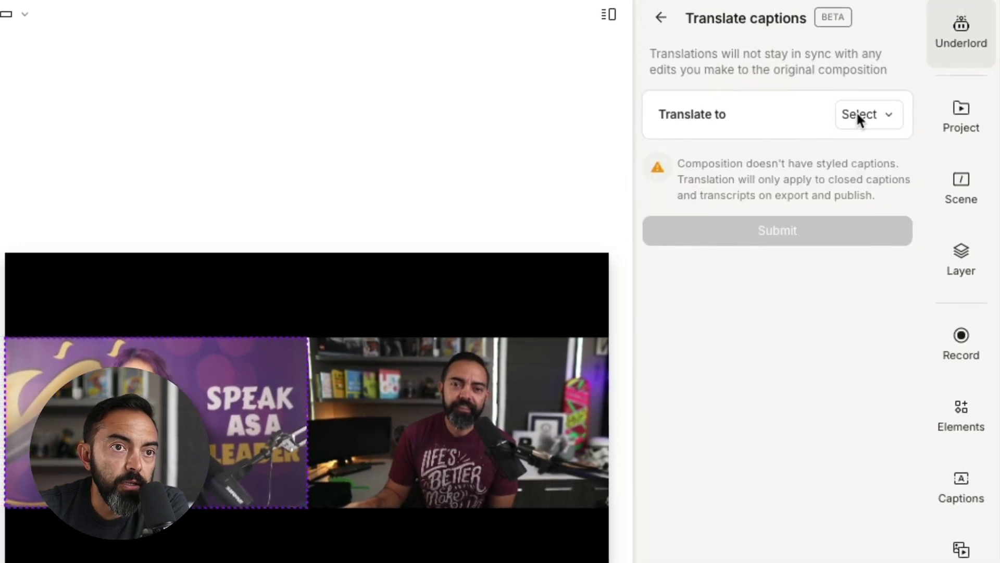
pyautogui.click(857, 117)
pyautogui.scroll(-1, 875, 276)
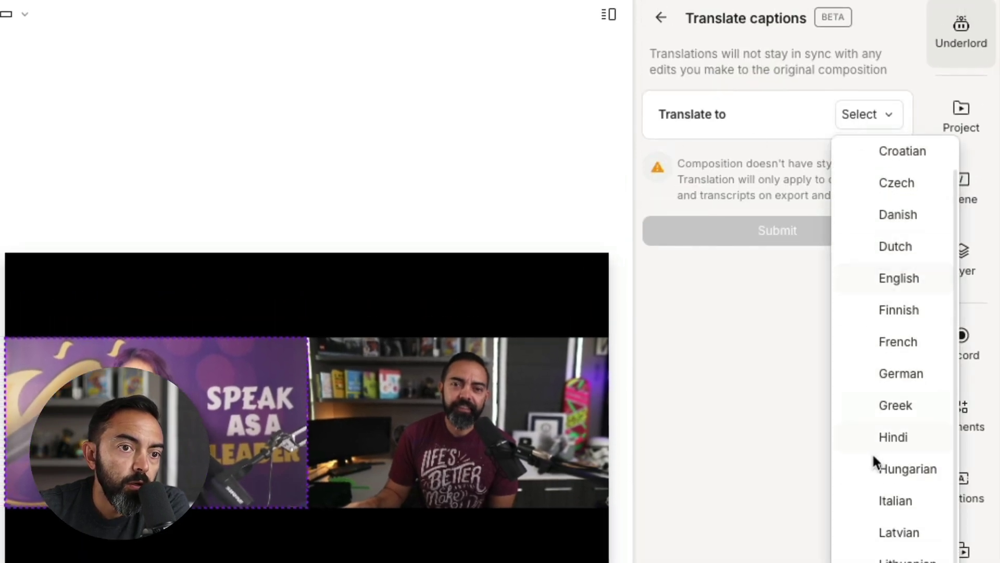
pyautogui.scroll(1, 895, 349)
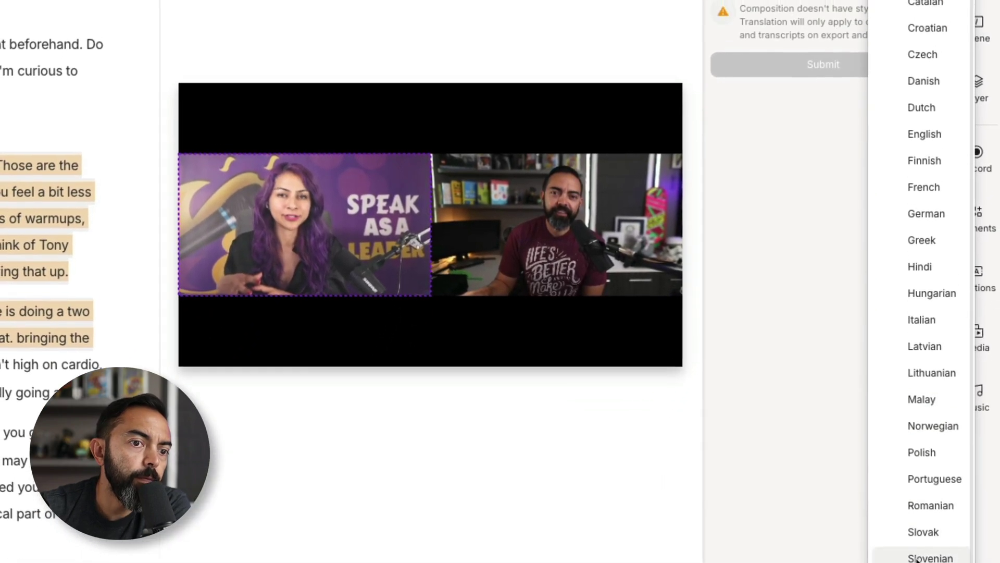
pyautogui.click(930, 536)
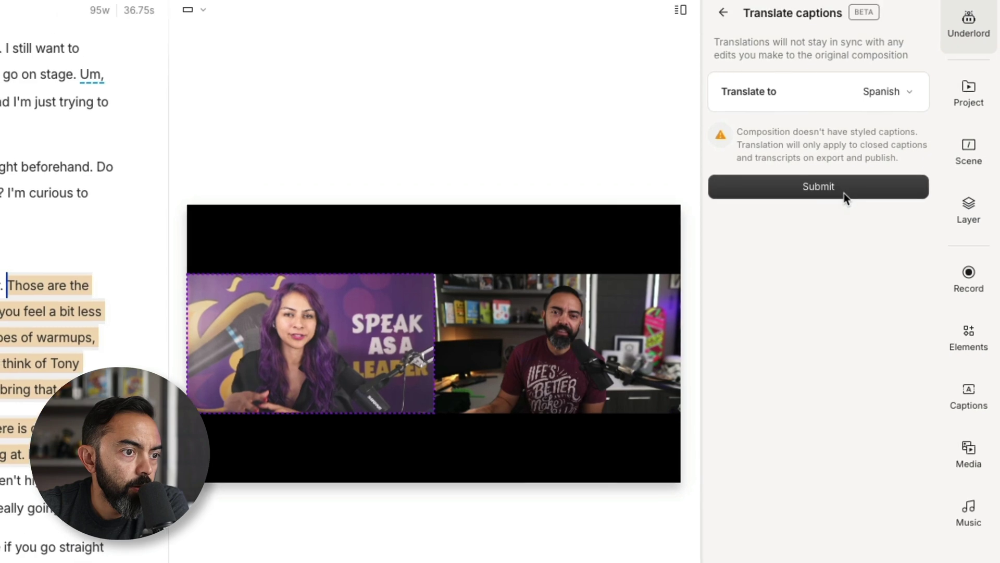
pyautogui.click(850, 127)
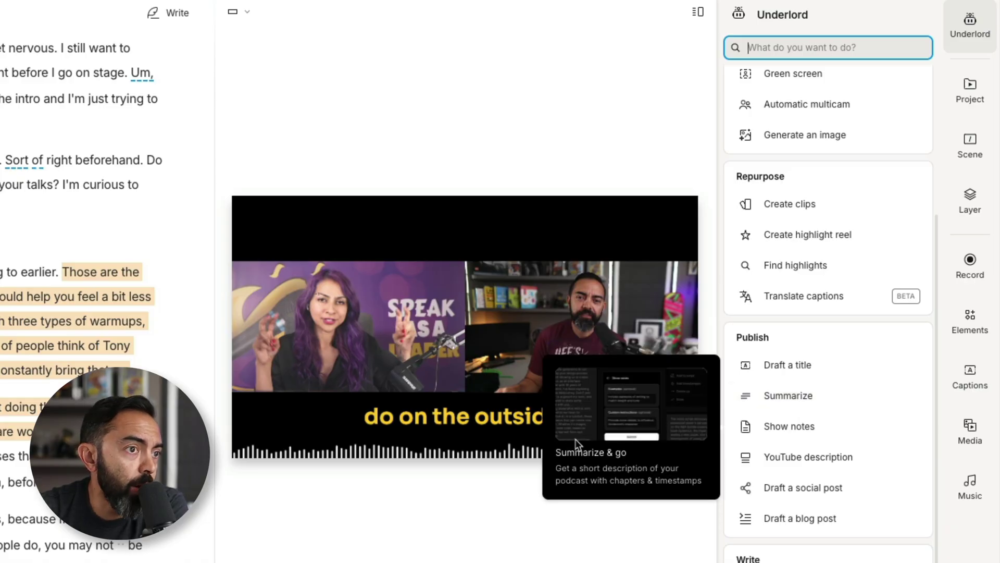
# Generate a summary of the interview without examples or custom instructions and return to the Underlord tools.
pyautogui.click(810, 396)
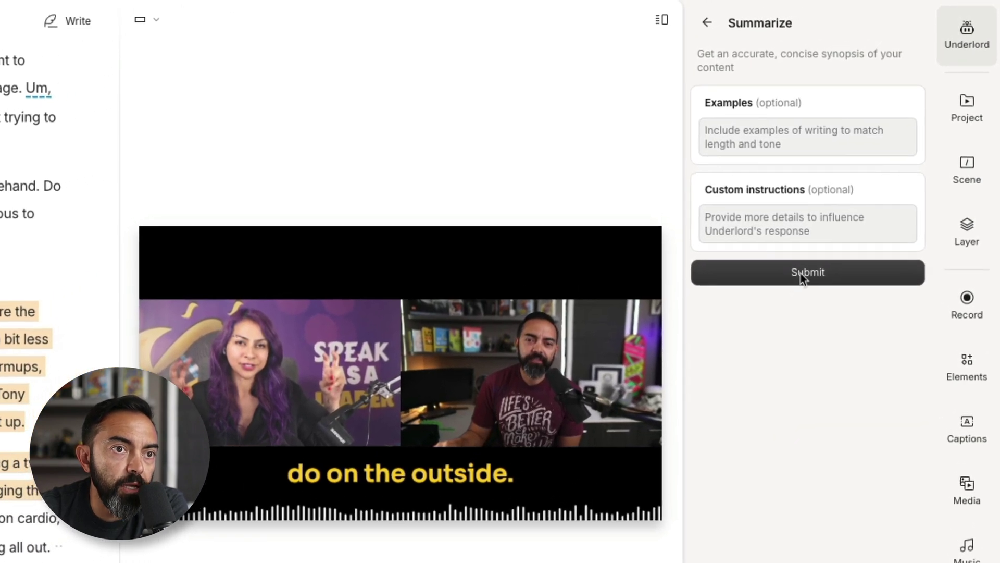
pyautogui.click(796, 266)
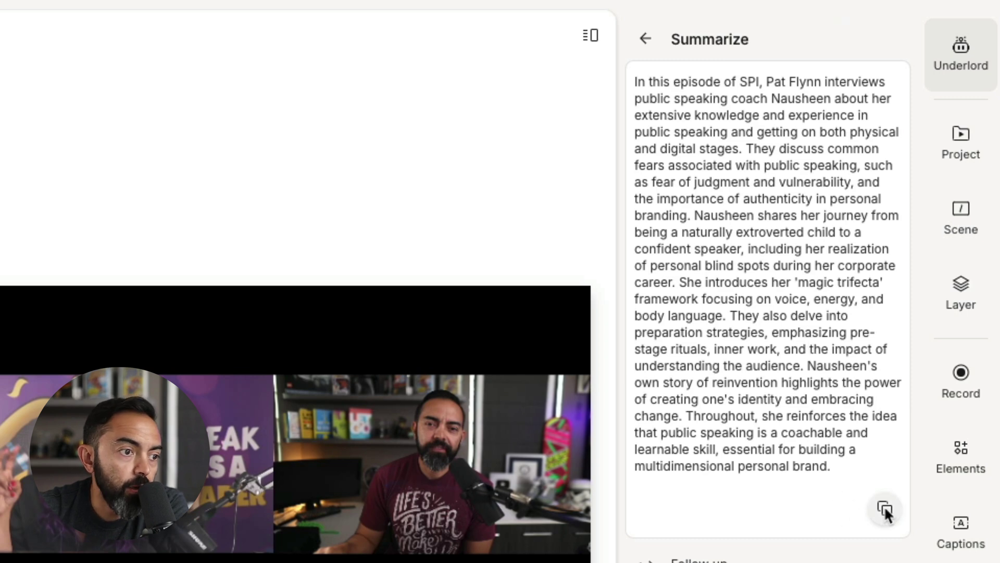
pyautogui.click(646, 38)
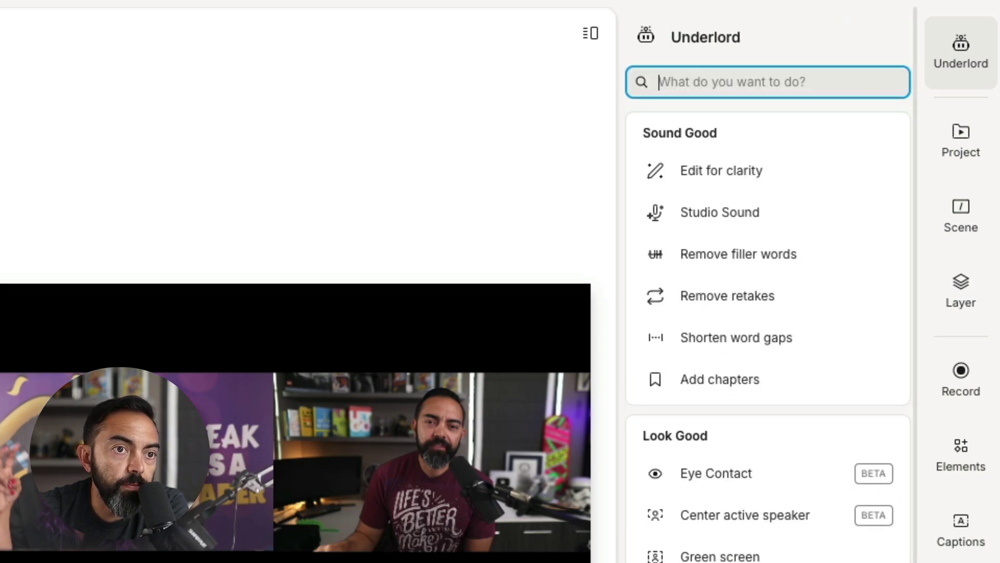
# Generate show notes for the interview and review their description and chapter timestamps.
pyautogui.scroll(-5, 740, 364)
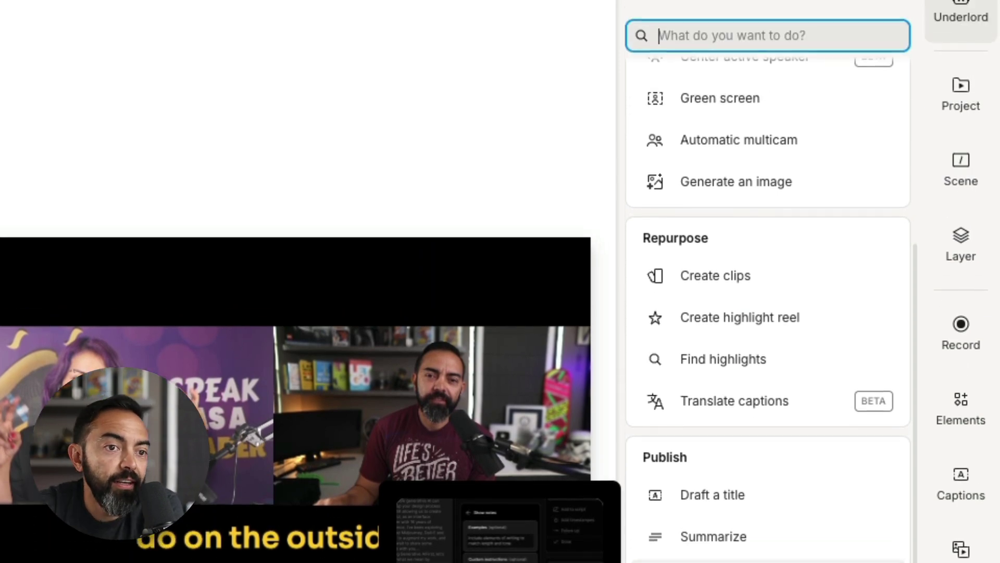
pyautogui.click(719, 557)
pyautogui.click(781, 336)
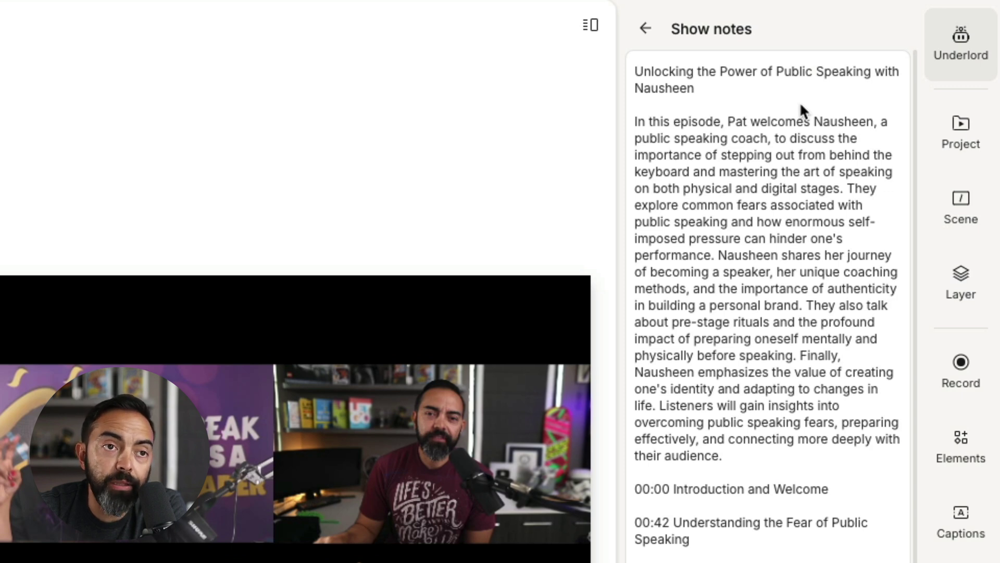
pyautogui.scroll(-2, 756, 211)
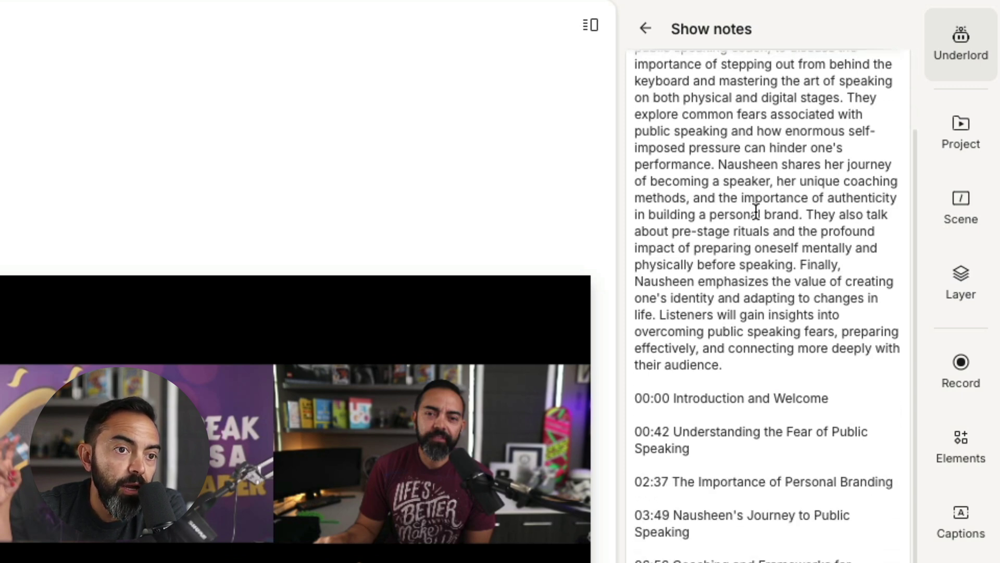